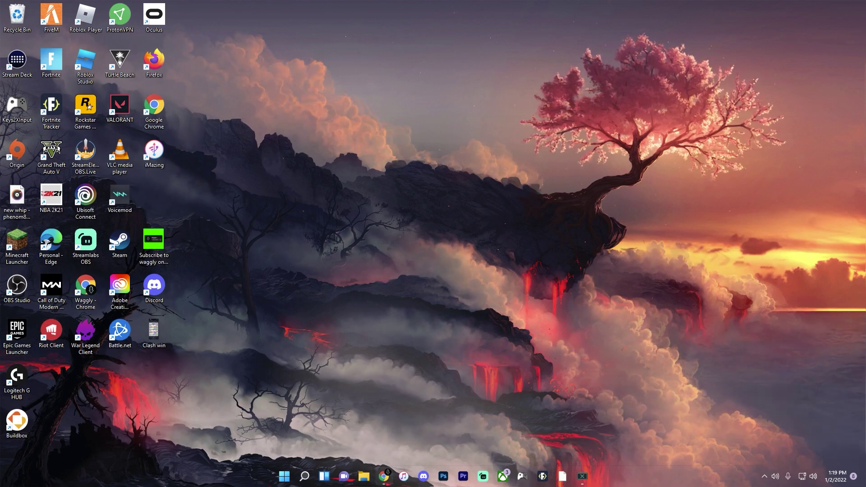
Search Google in Chrome for "nvidia gefore now" and open NVIDIA's GeForce NOW download page from the results.
{"action": "left_click", "coordinate": [385, 477]}
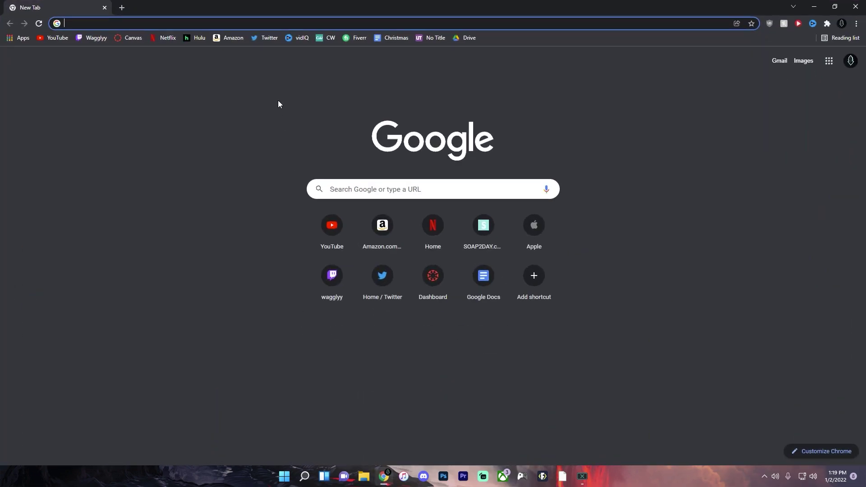
{"action": "type", "text": "nvidia gefore now"}
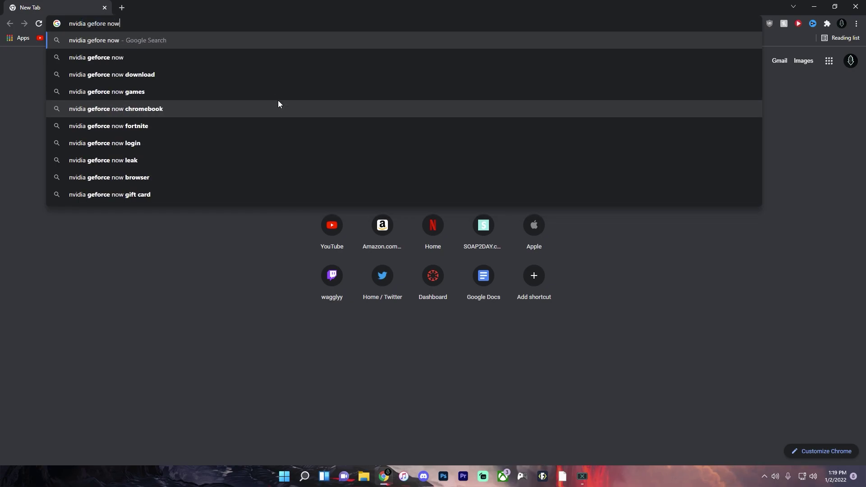
{"action": "key", "text": "Return"}
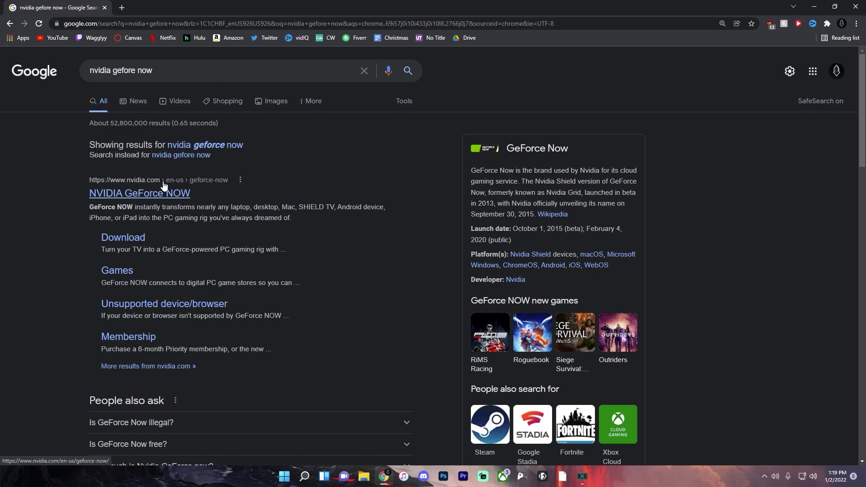
{"action": "left_click", "coordinate": [142, 242]}
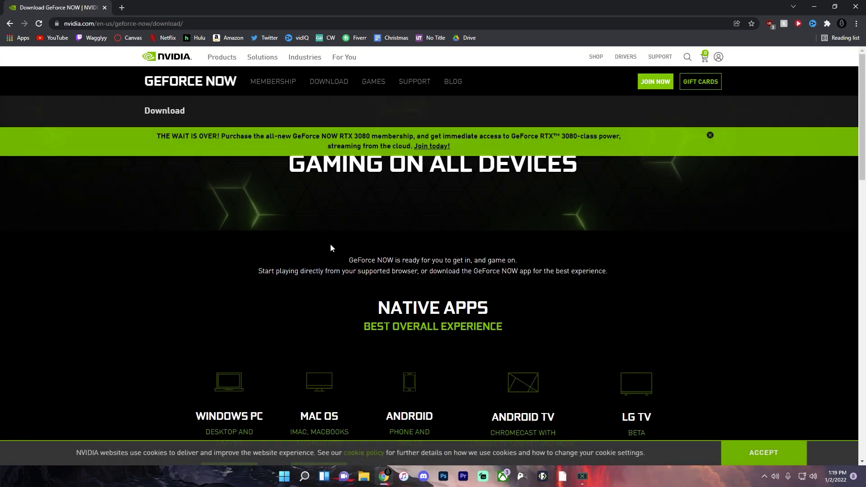
Download the native GeForce NOW app for Windows PC and run the downloaded installer.
{"action": "scroll", "coordinate": [330, 244], "scroll_direction": "down", "scroll_amount": 4}
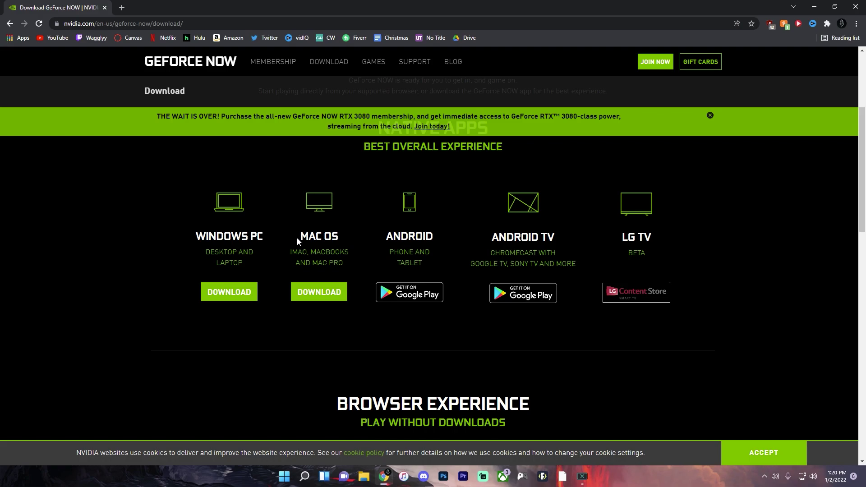
{"action": "left_click", "coordinate": [321, 295]}
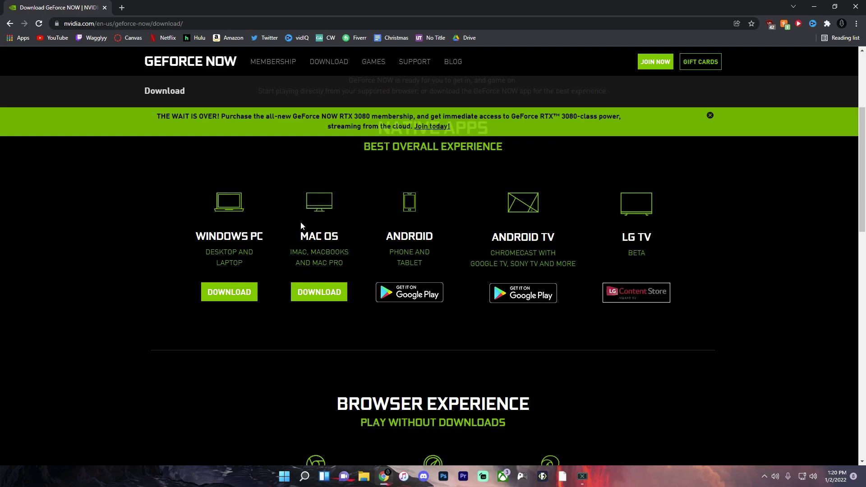
{"action": "left_click", "coordinate": [219, 295]}
{"action": "left_click", "coordinate": [30, 451]}
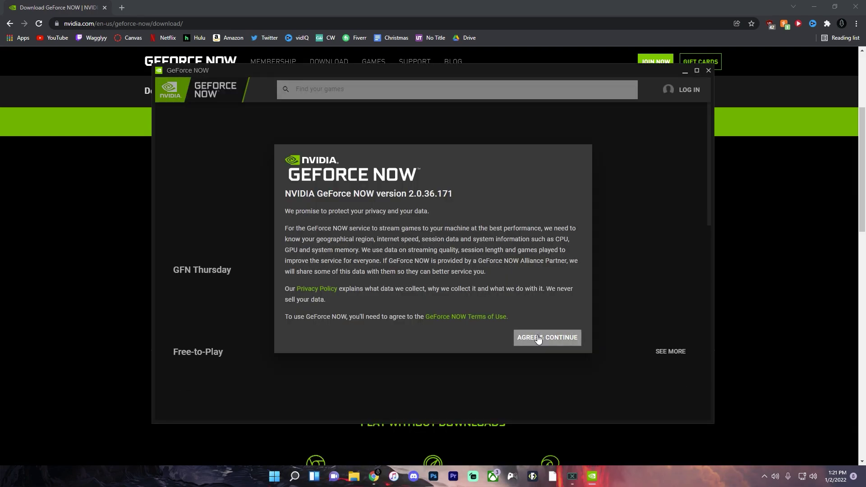
Agree to the GeForce NOW terms of use and dismiss the introductory tip about finding games.
{"action": "left_click", "coordinate": [539, 338]}
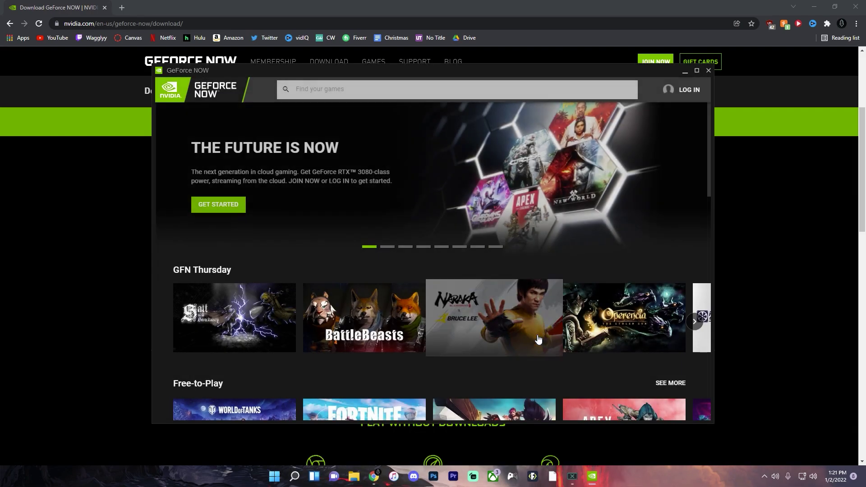
{"action": "left_click", "coordinate": [293, 177]}
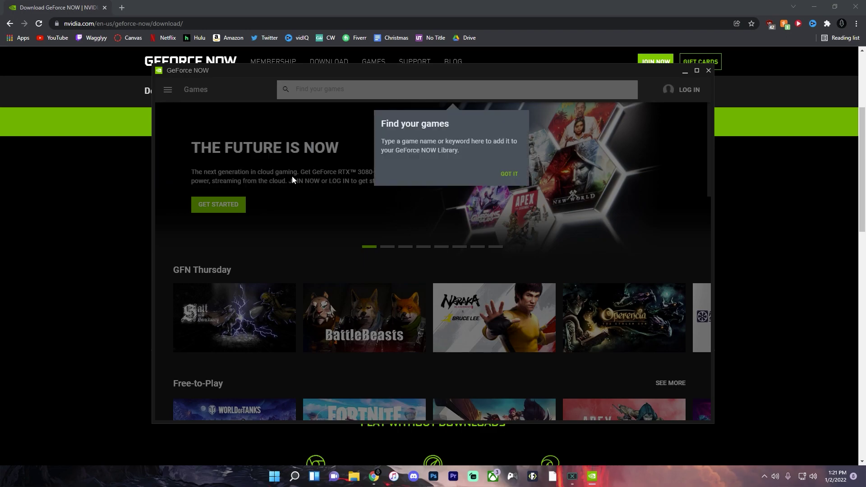
{"action": "left_click", "coordinate": [515, 174]}
Browse the game categories in the GeForce NOW catalogue and view the details of Fortnite.
{"action": "scroll", "coordinate": [350, 306], "scroll_direction": "down", "scroll_amount": 1}
{"action": "scroll", "coordinate": [350, 307], "scroll_direction": "down", "scroll_amount": 15}
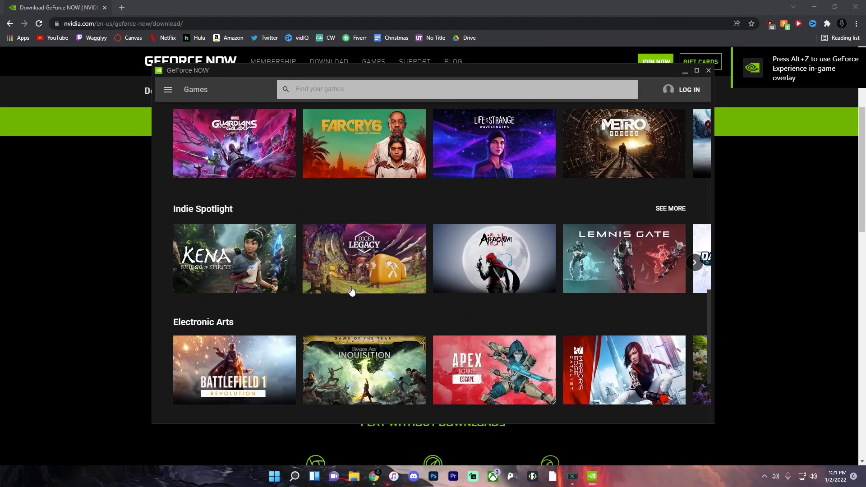
{"action": "scroll", "coordinate": [562, 357], "scroll_direction": "up", "scroll_amount": 20}
{"action": "scroll", "coordinate": [432, 251], "scroll_direction": "down", "scroll_amount": 18}
{"action": "scroll", "coordinate": [461, 274], "scroll_direction": "up", "scroll_amount": 20}
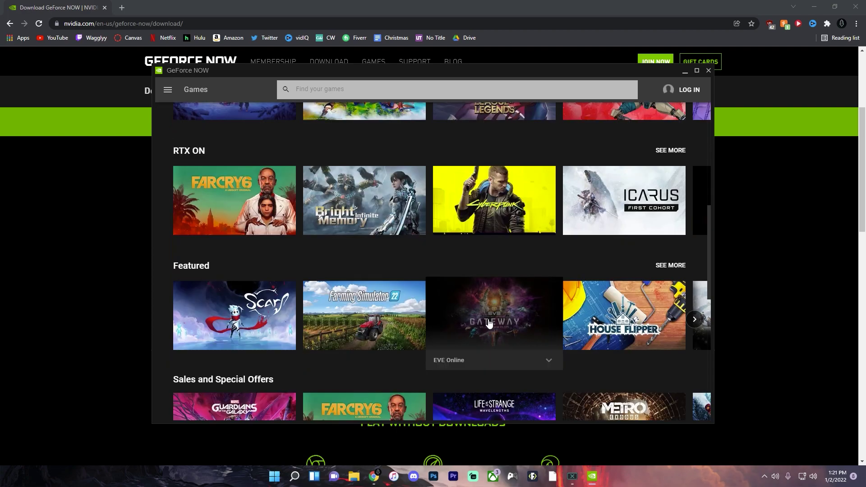
{"action": "scroll", "coordinate": [613, 377], "scroll_direction": "down", "scroll_amount": 8}
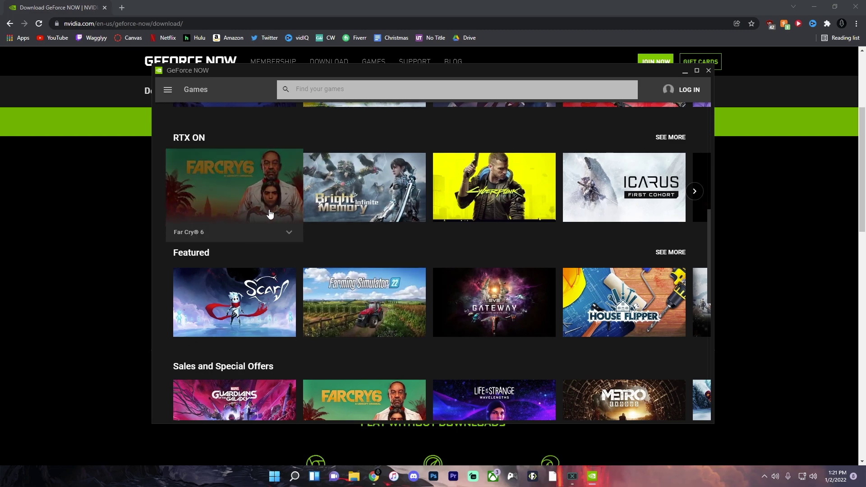
{"action": "scroll", "coordinate": [449, 294], "scroll_direction": "down", "scroll_amount": 4}
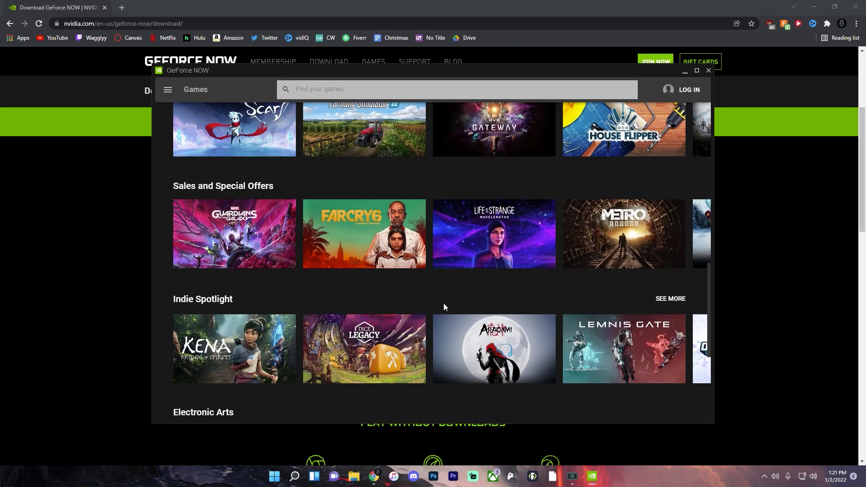
{"action": "scroll", "coordinate": [442, 308], "scroll_direction": "up", "scroll_amount": 3}
{"action": "scroll", "coordinate": [441, 311], "scroll_direction": "up", "scroll_amount": 6}
{"action": "left_click", "coordinate": [323, 275]}
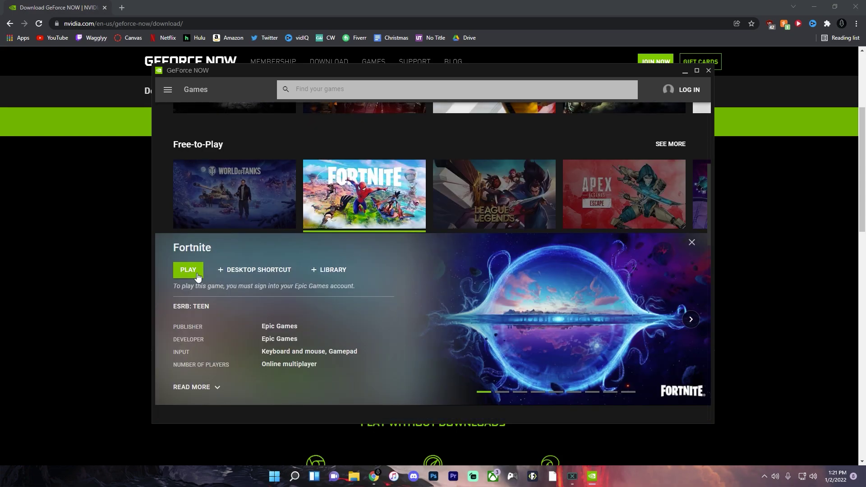
{"action": "left_click", "coordinate": [692, 243]}
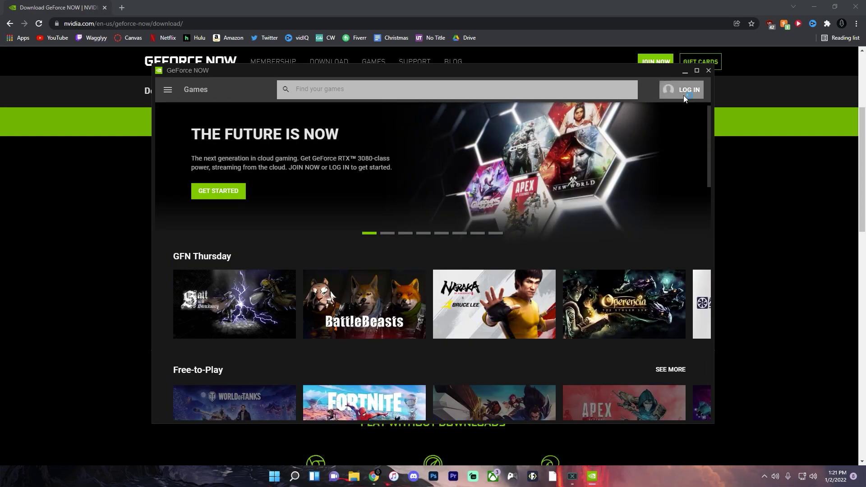
Start logging in to GeForce NOW from the app.
{"action": "left_click", "coordinate": [684, 92]}
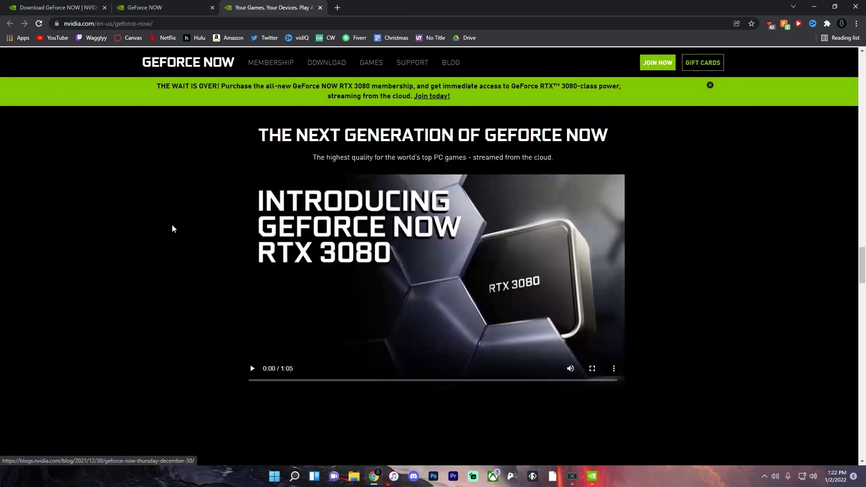
Compare the price, session length and features of the Free, Priority and RTX 3080 membership plans on the GeForce NOW website.
{"action": "scroll", "coordinate": [183, 216], "scroll_direction": "down", "scroll_amount": 5}
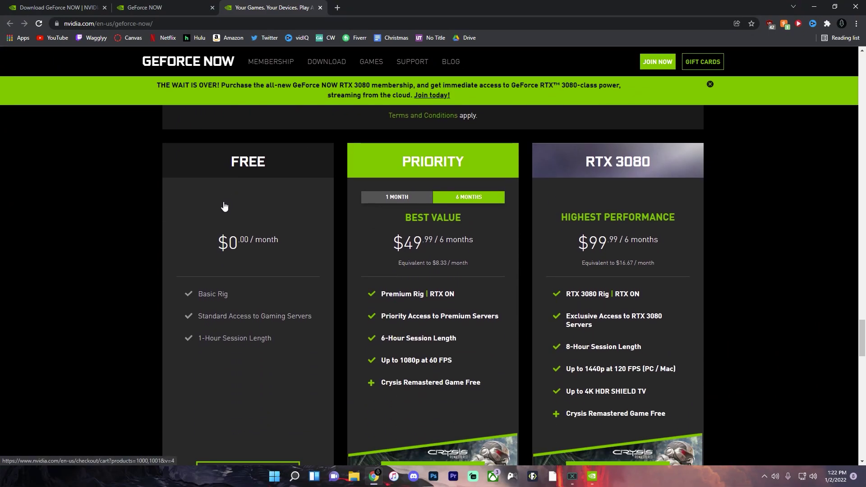
{"action": "scroll", "coordinate": [224, 315], "scroll_direction": "up", "scroll_amount": 3}
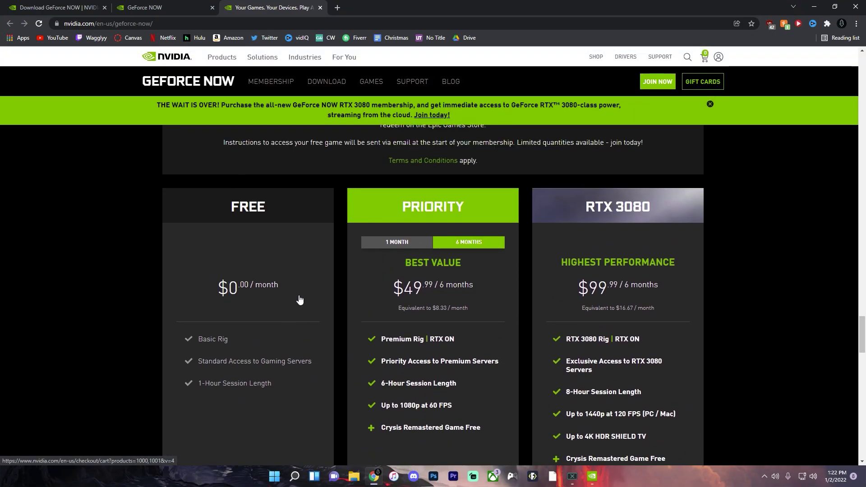
{"action": "scroll", "coordinate": [236, 364], "scroll_direction": "down", "scroll_amount": 2}
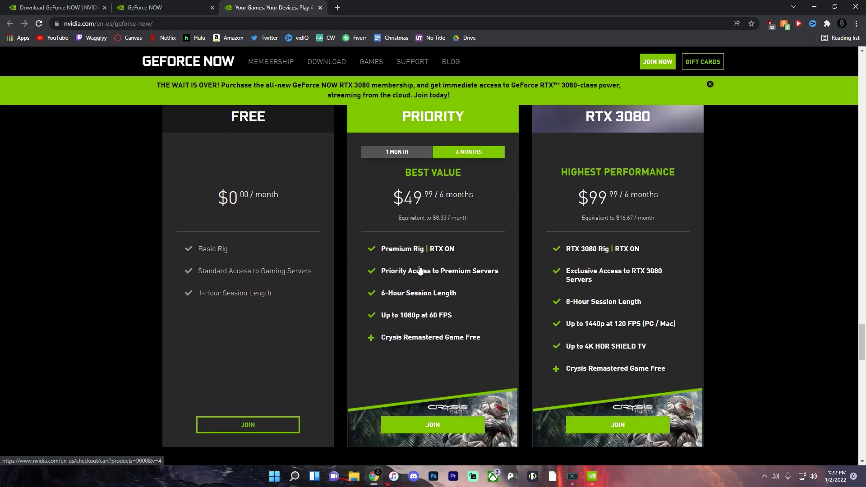
{"action": "scroll", "coordinate": [468, 229], "scroll_direction": "up", "scroll_amount": 3}
{"action": "scroll", "coordinate": [611, 244], "scroll_direction": "down", "scroll_amount": 2}
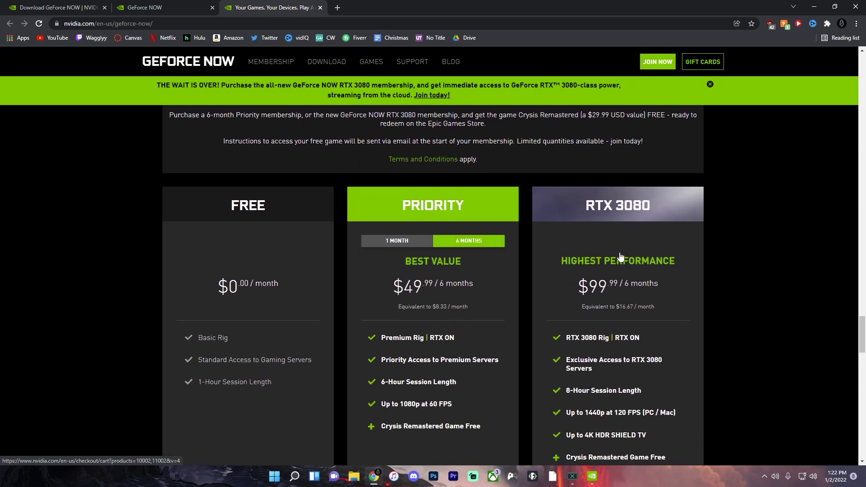
{"action": "scroll", "coordinate": [606, 258], "scroll_direction": "up", "scroll_amount": 2}
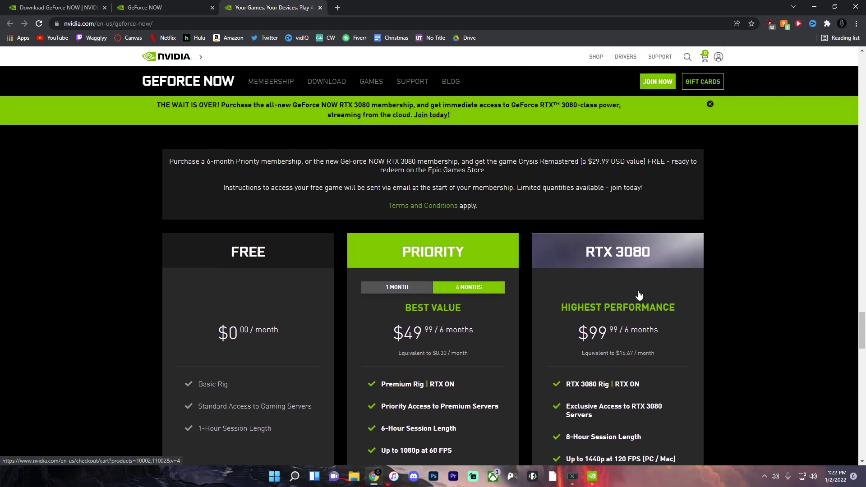
{"action": "scroll", "coordinate": [605, 253], "scroll_direction": "down", "scroll_amount": 5}
{"action": "scroll", "coordinate": [538, 243], "scroll_direction": "up", "scroll_amount": 4}
{"action": "scroll", "coordinate": [519, 271], "scroll_direction": "down", "scroll_amount": 1}
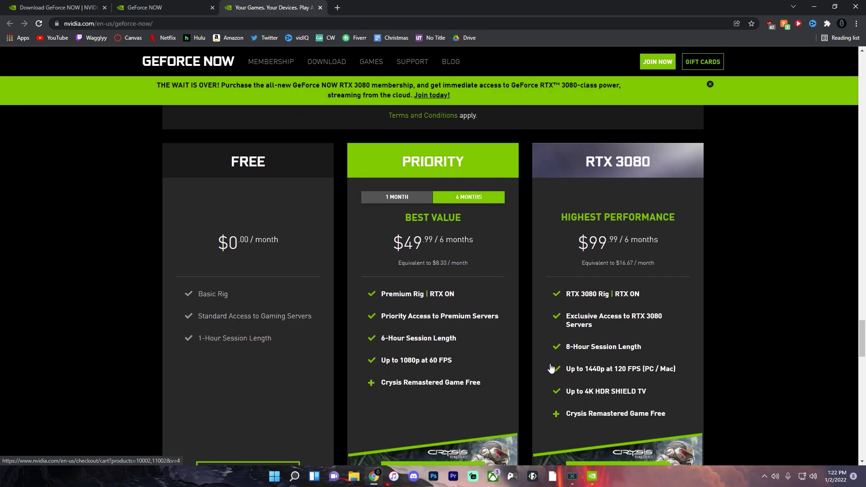
{"action": "scroll", "coordinate": [261, 270], "scroll_direction": "down", "scroll_amount": 2}
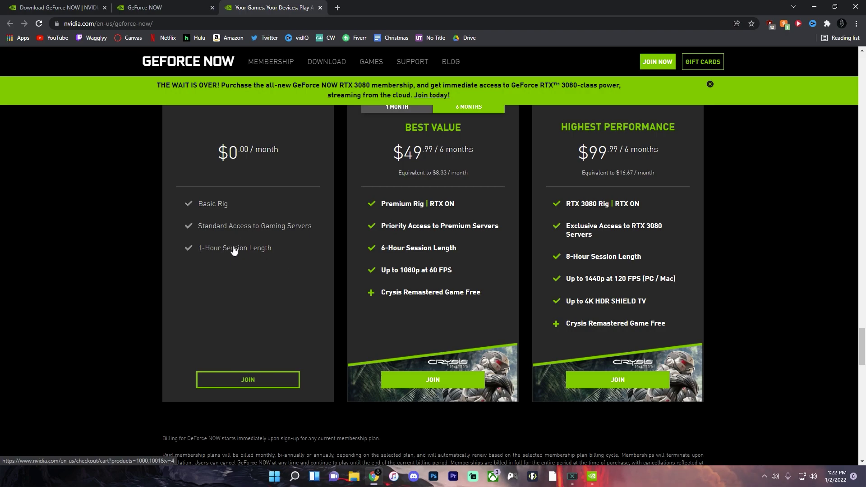
{"action": "scroll", "coordinate": [274, 301], "scroll_direction": "up", "scroll_amount": 3}
{"action": "scroll", "coordinate": [273, 301], "scroll_direction": "down", "scroll_amount": 1}
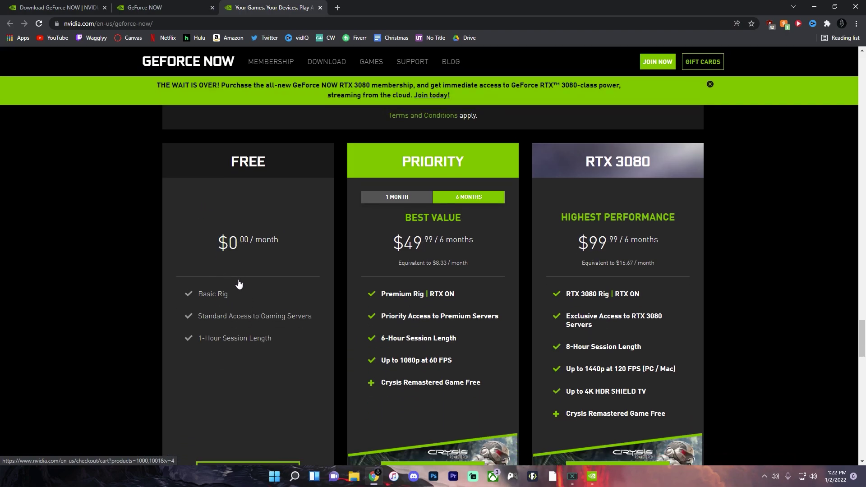
{"action": "scroll", "coordinate": [253, 329], "scroll_direction": "up", "scroll_amount": 3}
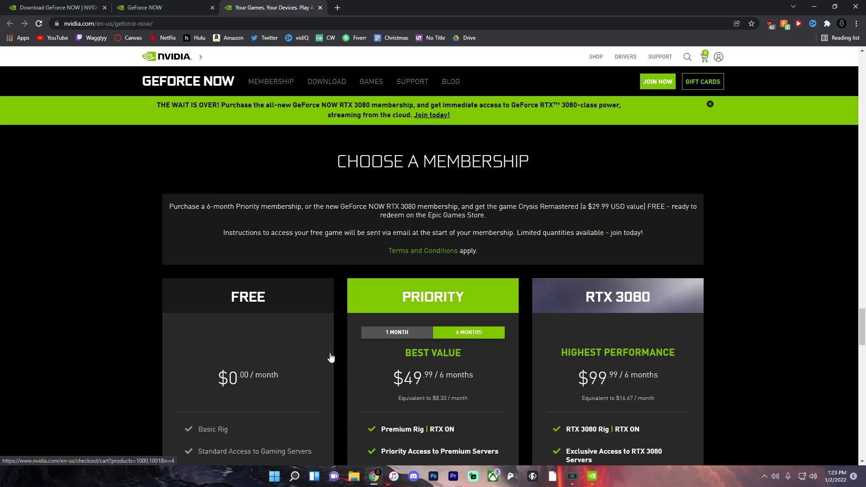
{"action": "scroll", "coordinate": [351, 318], "scroll_direction": "down", "scroll_amount": 4}
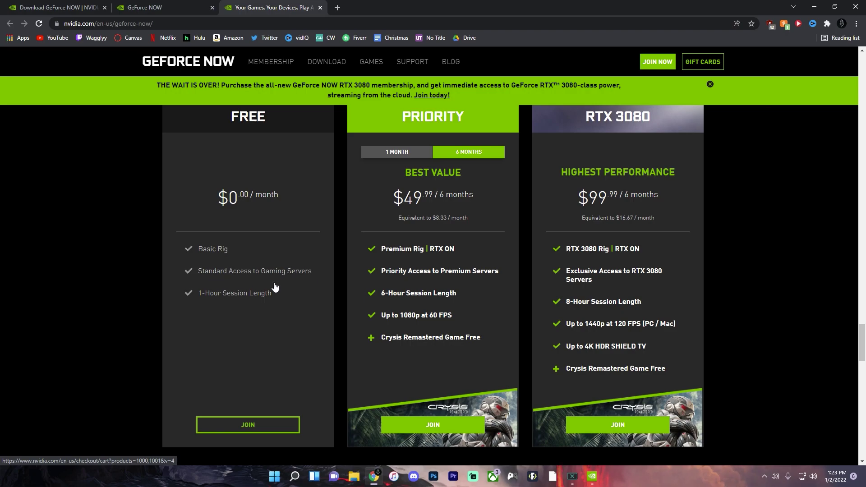
{"action": "scroll", "coordinate": [267, 284], "scroll_direction": "up", "scroll_amount": 3}
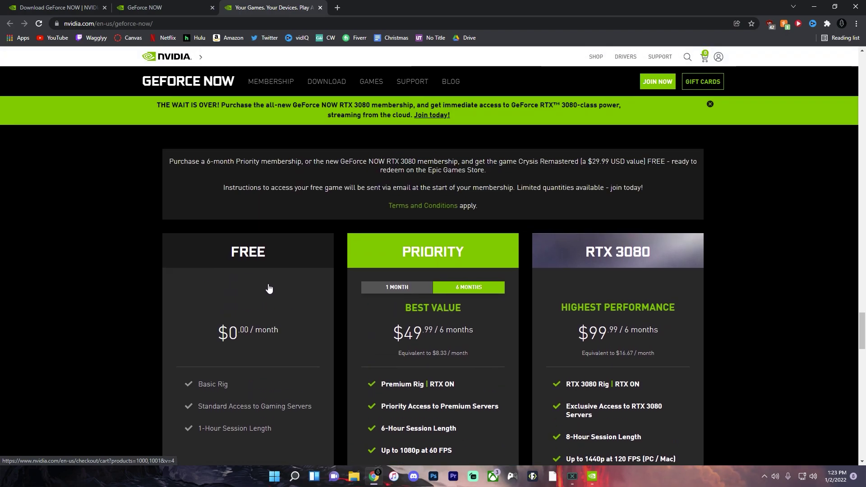
{"action": "scroll", "coordinate": [252, 310], "scroll_direction": "down", "scroll_amount": 7}
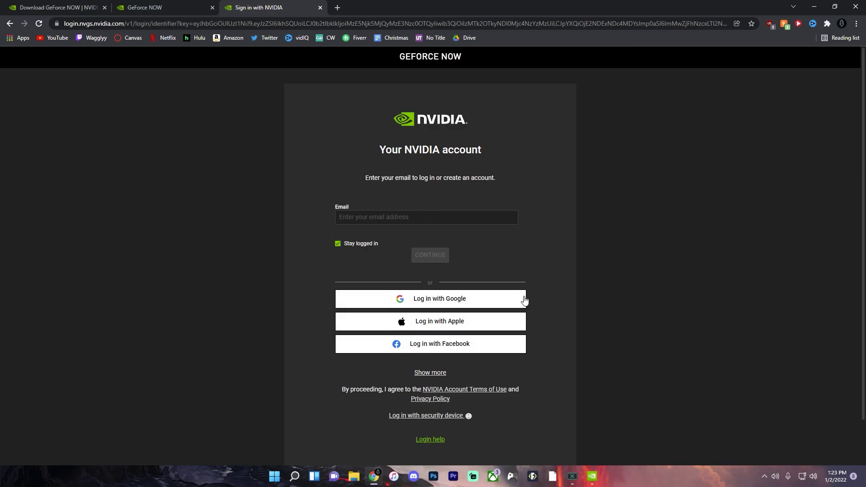
Close the extra NVIDIA sign-in tab and log in with NVIDIA as the GeForce NOW provider.
{"action": "left_click", "coordinate": [320, 7]}
{"action": "left_click", "coordinate": [167, 10]}
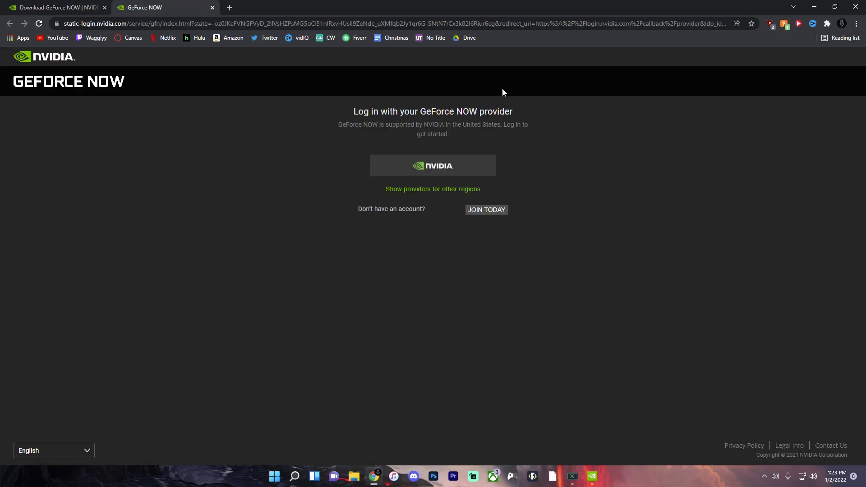
{"action": "left_click", "coordinate": [587, 479]}
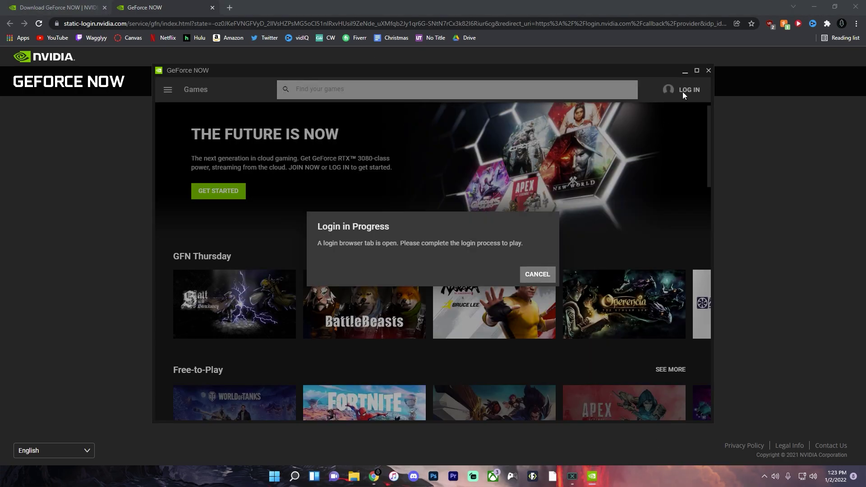
{"action": "left_click", "coordinate": [760, 125]}
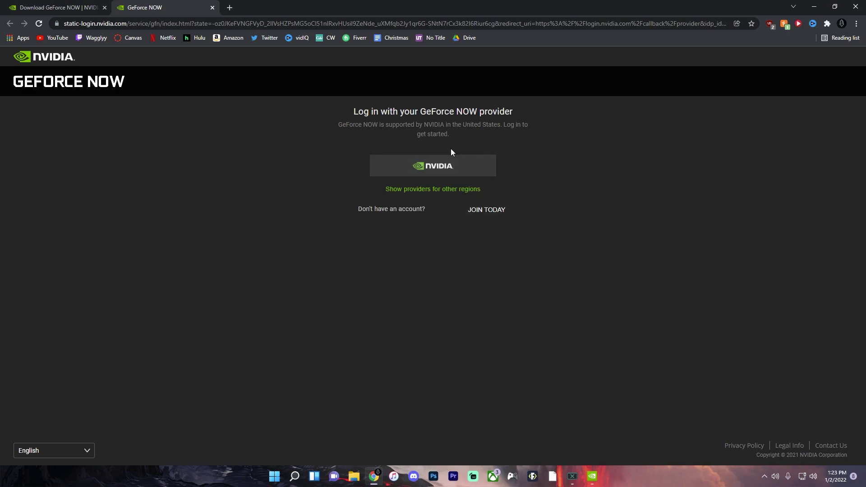
{"action": "left_click", "coordinate": [419, 166]}
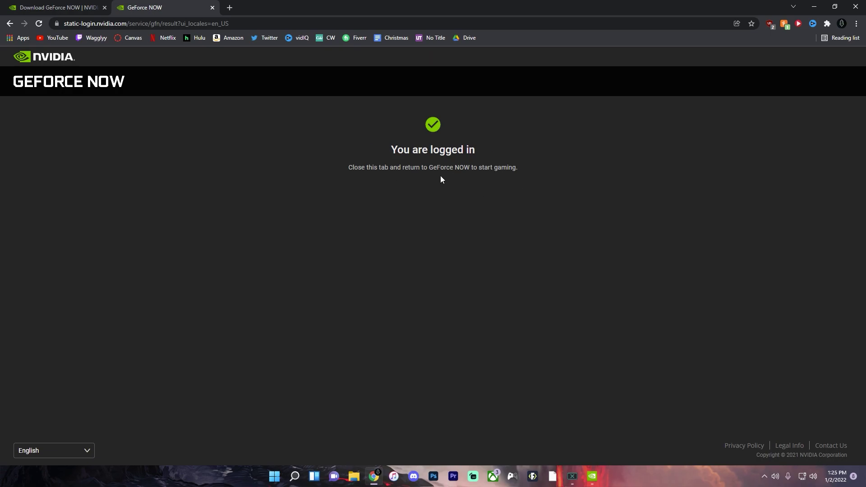
Read the login result page in the browser and switch back to the GeForce NOW app.
{"action": "left_click_drag", "start_coordinate": [355, 142], "coordinate": [519, 171]}
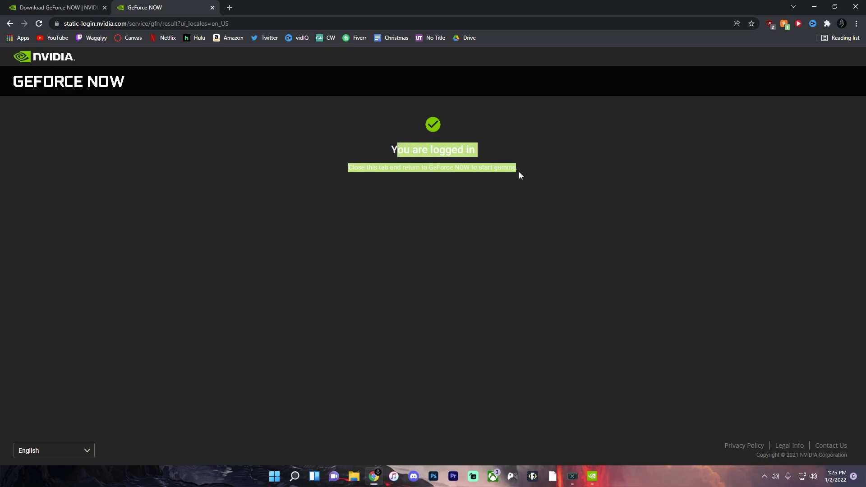
{"action": "left_click", "coordinate": [514, 185]}
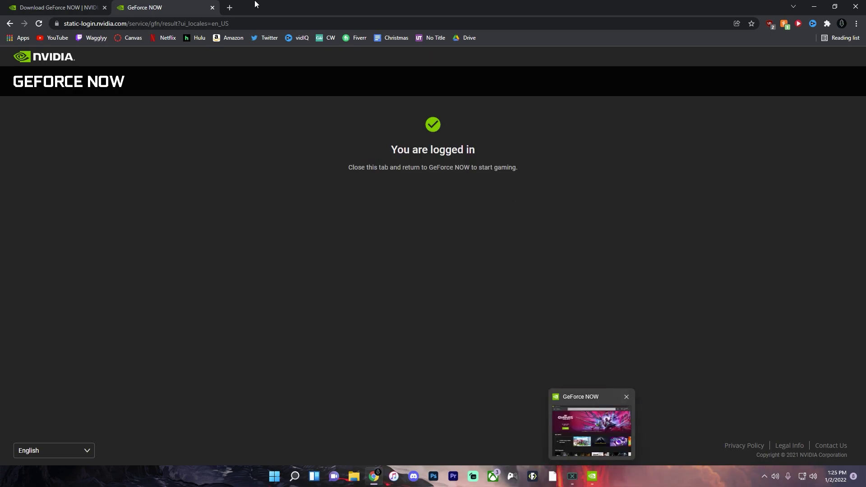
{"action": "left_click", "coordinate": [591, 427]}
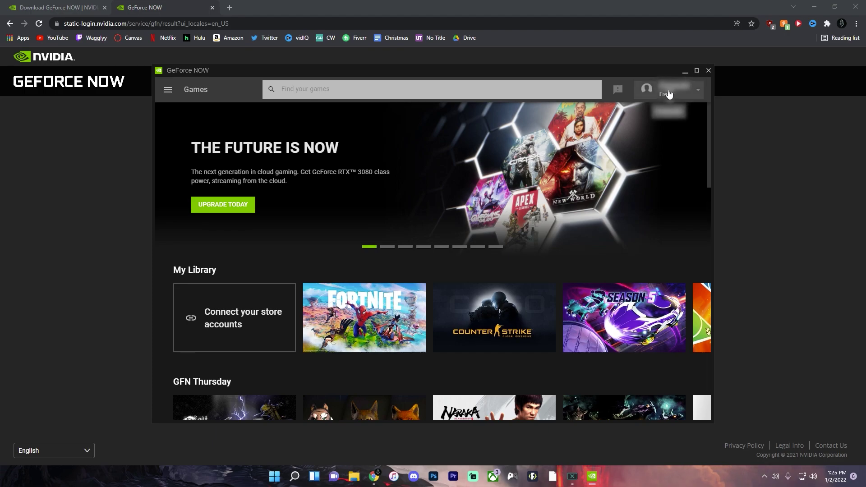
Browse the GeForce NOW games catalogue, including the My Library, Free-to-Play, RTX ON and Featured rows.
{"action": "scroll", "coordinate": [677, 181], "scroll_direction": "down", "scroll_amount": 1}
{"action": "left_click", "coordinate": [700, 276]}
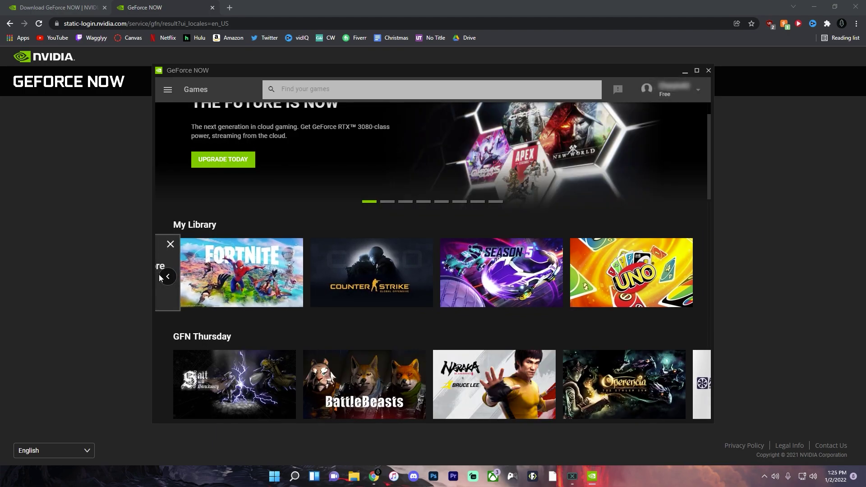
{"action": "scroll", "coordinate": [361, 282], "scroll_direction": "down", "scroll_amount": 5}
{"action": "left_click", "coordinate": [695, 279]}
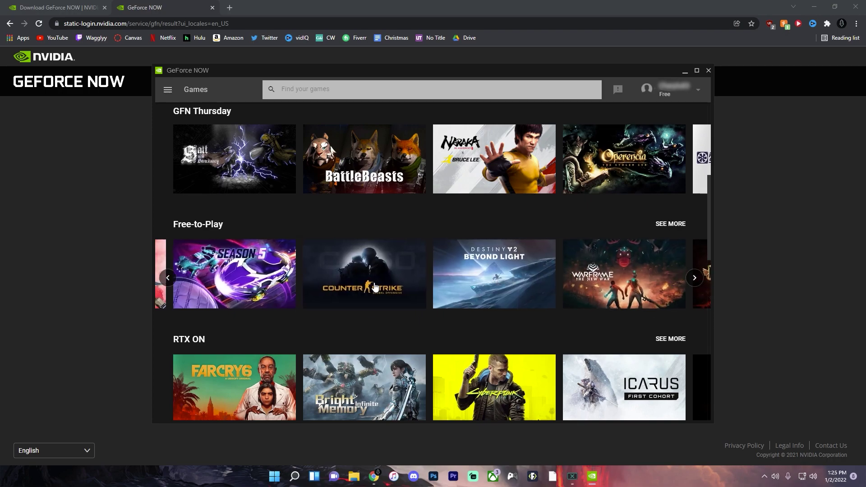
{"action": "left_click", "coordinate": [166, 277]}
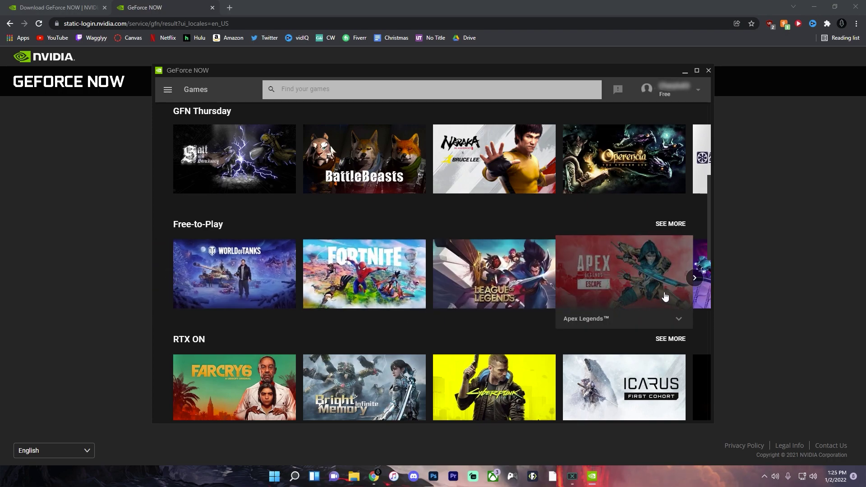
{"action": "scroll", "coordinate": [496, 298], "scroll_direction": "down", "scroll_amount": 13}
{"action": "scroll", "coordinate": [587, 334], "scroll_direction": "up", "scroll_amount": 15}
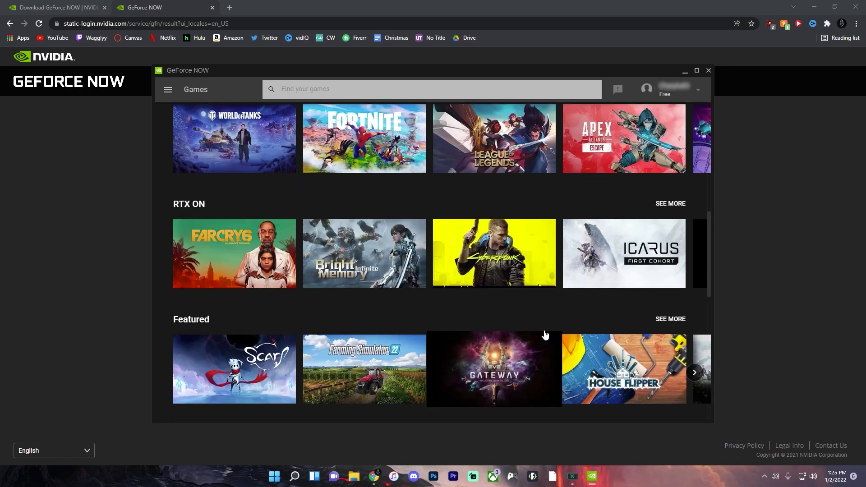
Start playing Fortnite from My Library and choose to connect an account for automatic sign-in.
{"action": "mouse_move", "coordinate": [357, 316]}
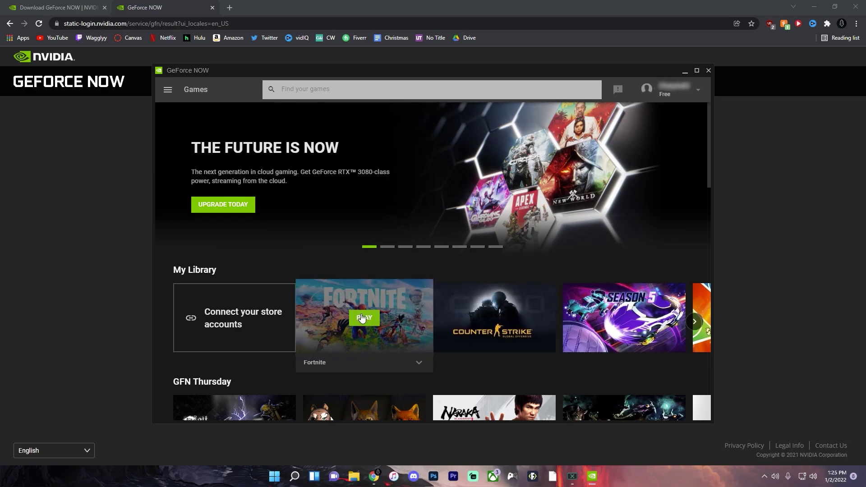
{"action": "left_click", "coordinate": [353, 312]}
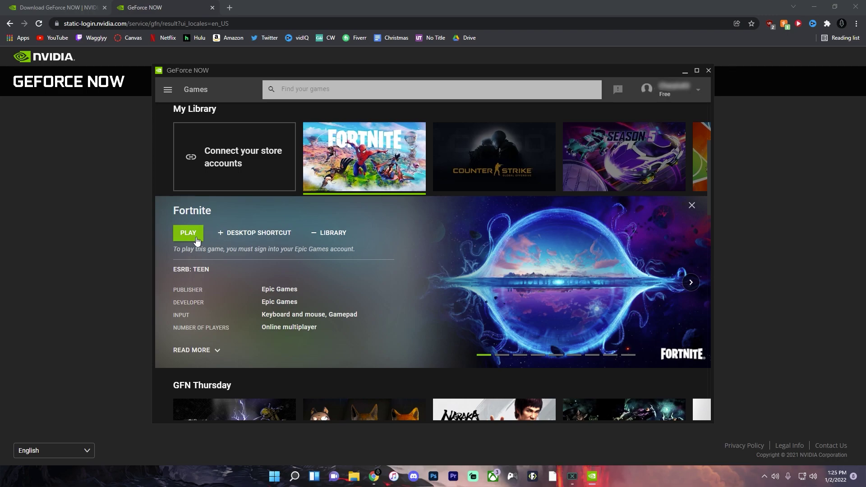
{"action": "left_click", "coordinate": [189, 235]}
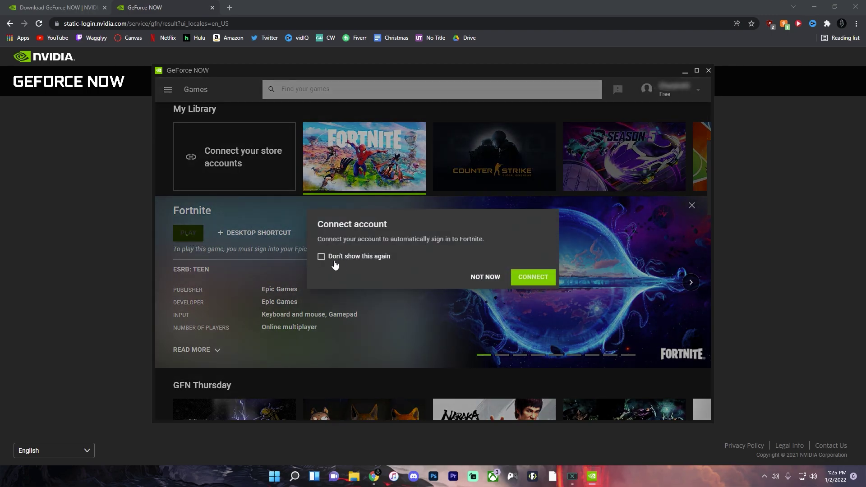
{"action": "left_click", "coordinate": [546, 280]}
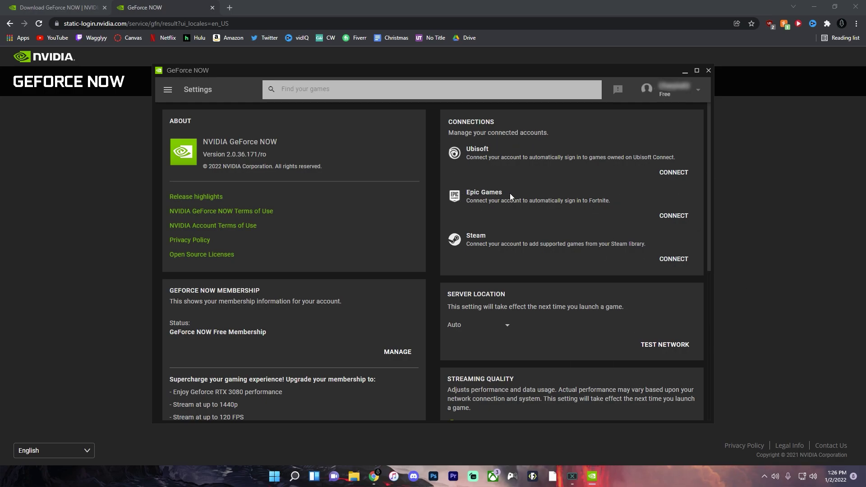
Connect the Epic Games account to GeForce NOW, signing in with Epic Games and allowing the permission request.
{"action": "left_click", "coordinate": [677, 216]}
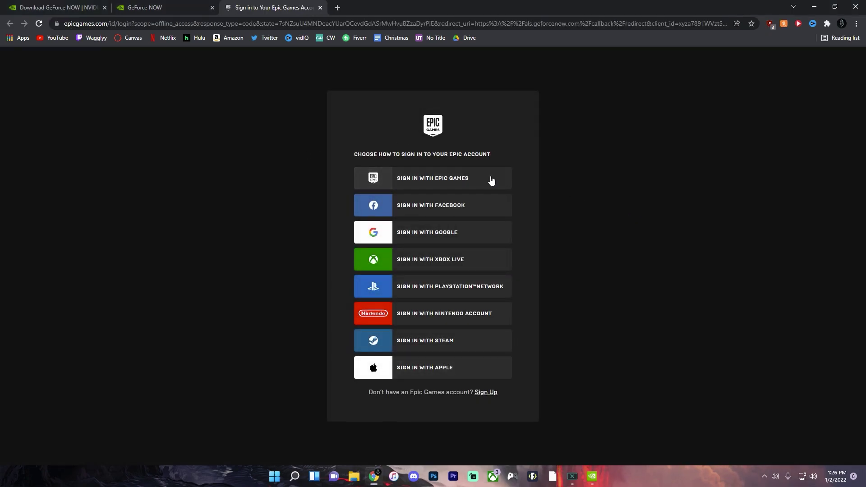
{"action": "left_click", "coordinate": [467, 183]}
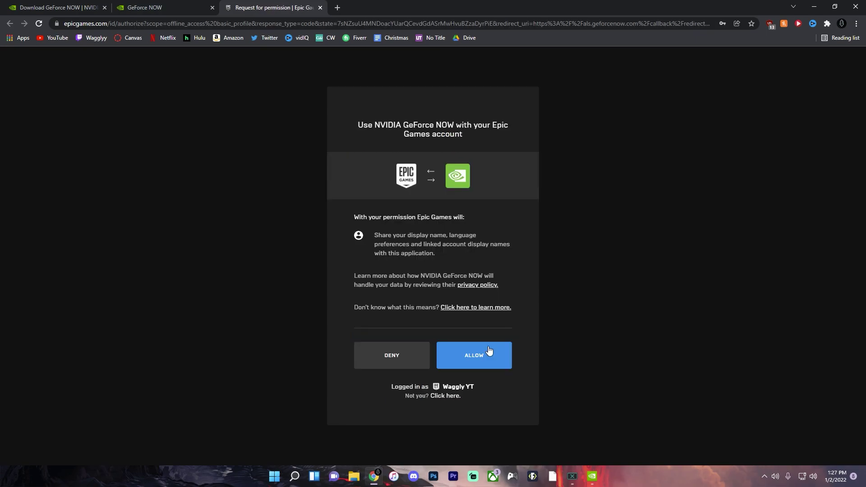
{"action": "left_click", "coordinate": [468, 357]}
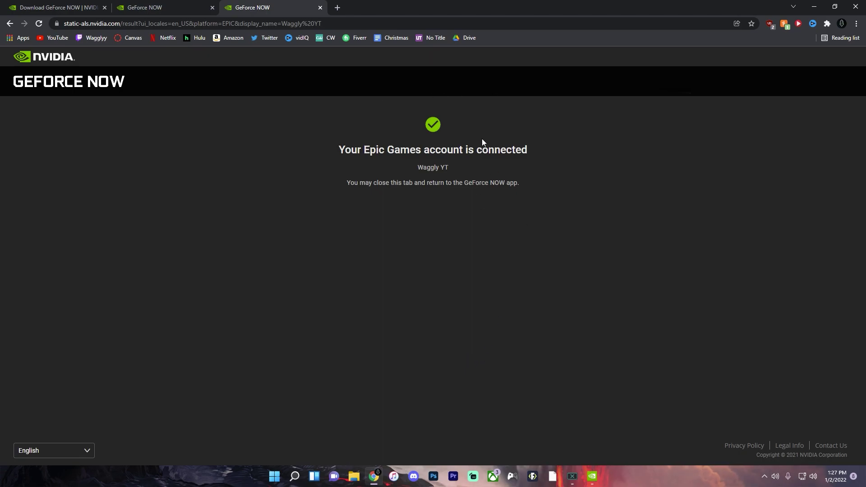
Close the two GeForce NOW result tabs in the browser, switch back to the GeForce NOW app and dismiss its account notice.
{"action": "middle_click", "coordinate": [253, 5]}
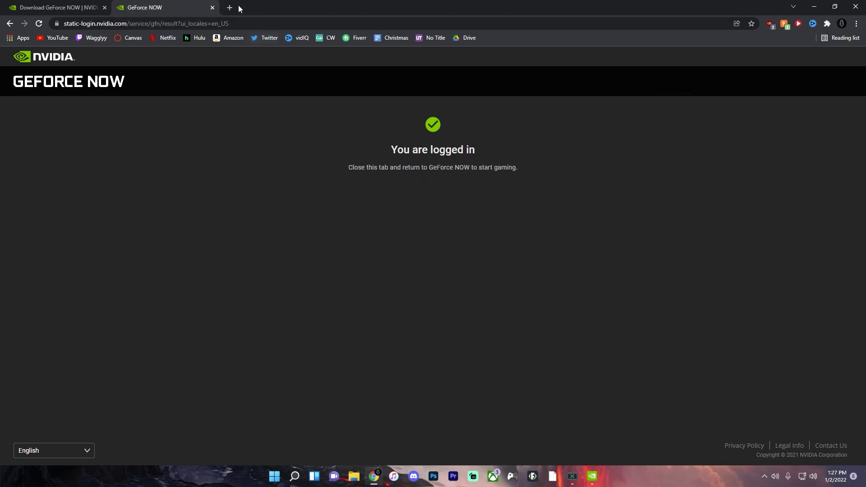
{"action": "middle_click", "coordinate": [153, 6]}
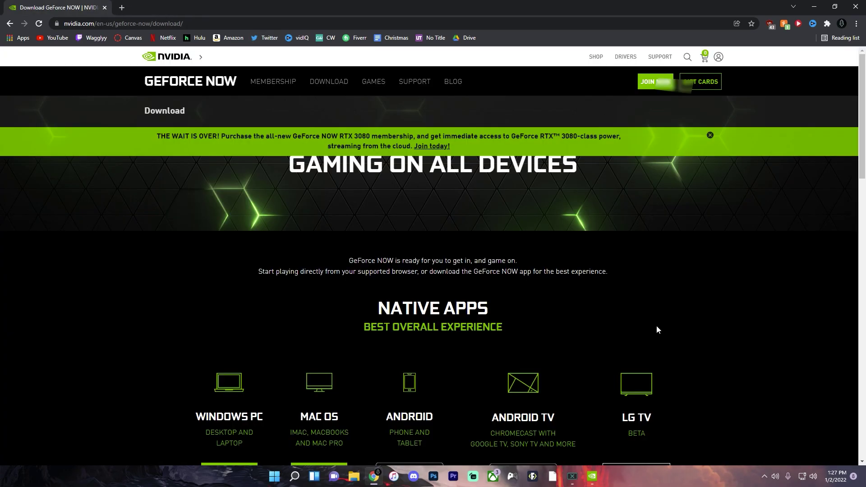
{"action": "left_click", "coordinate": [595, 480]}
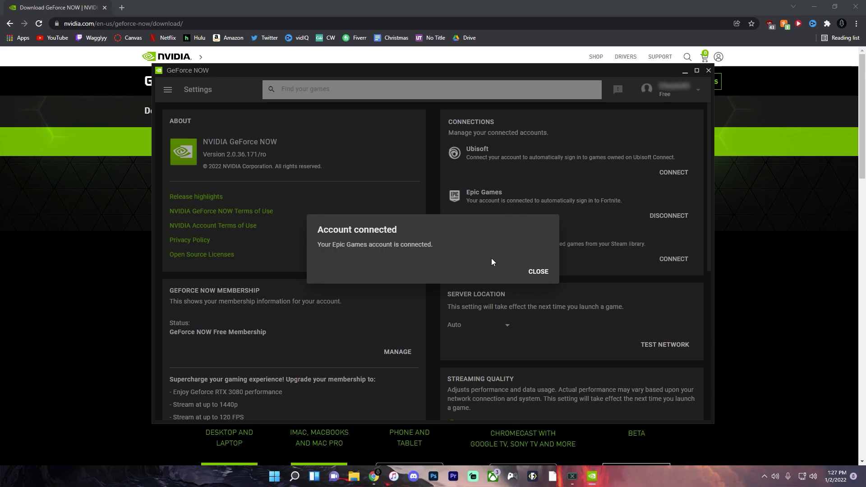
{"action": "left_click", "coordinate": [542, 273]}
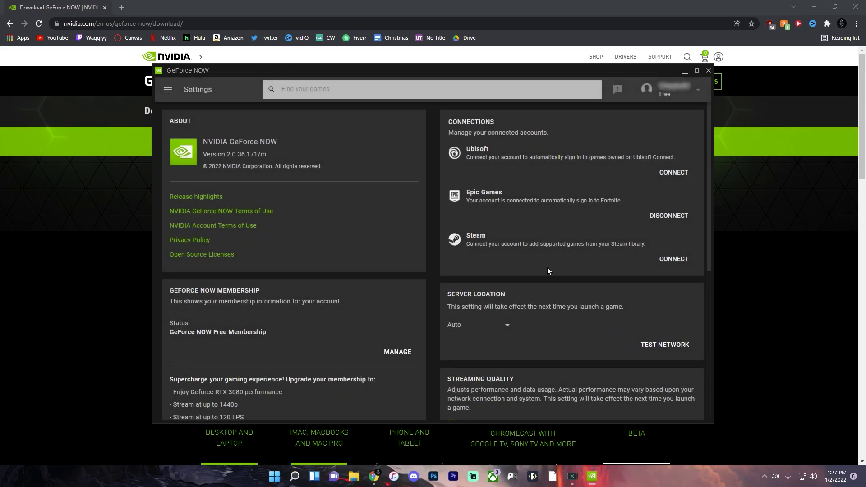
Launch Fortnite from My Library on the Games page and continue past the network test.
{"action": "left_click", "coordinate": [167, 89]}
{"action": "left_click", "coordinate": [207, 112]}
{"action": "scroll", "coordinate": [303, 242], "scroll_direction": "down", "scroll_amount": 1}
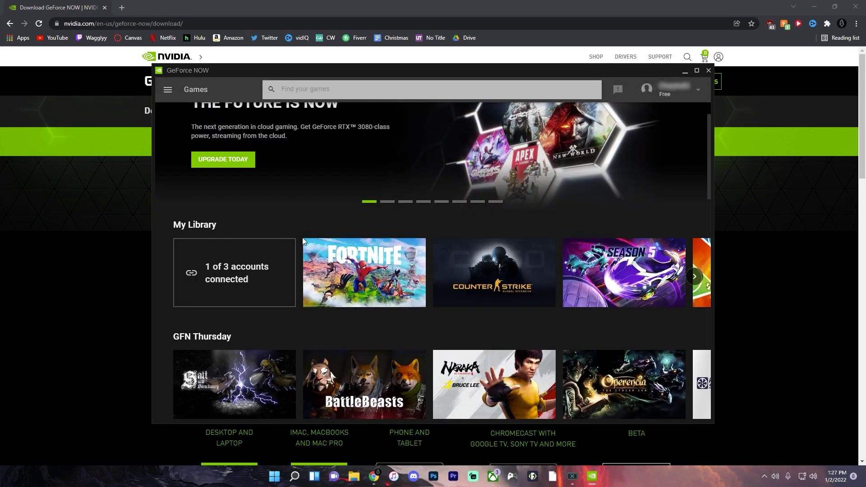
{"action": "scroll", "coordinate": [304, 241], "scroll_direction": "down", "scroll_amount": 1}
{"action": "left_click", "coordinate": [365, 226]}
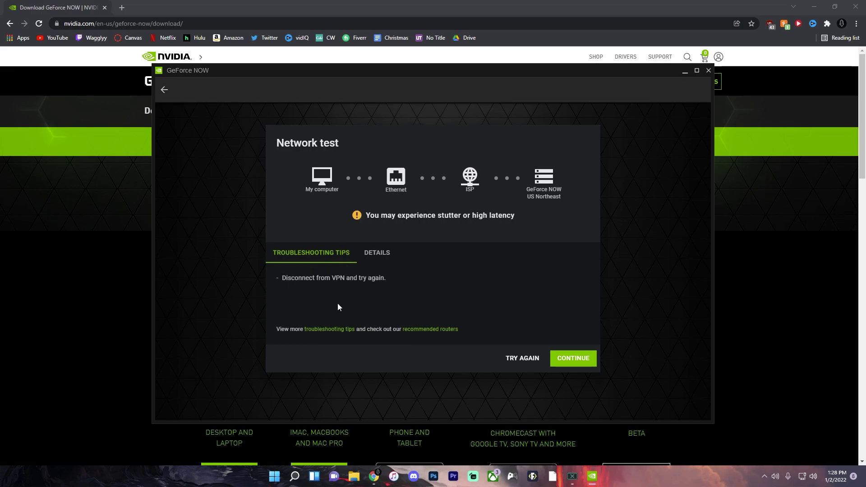
{"action": "left_click", "coordinate": [573, 358]}
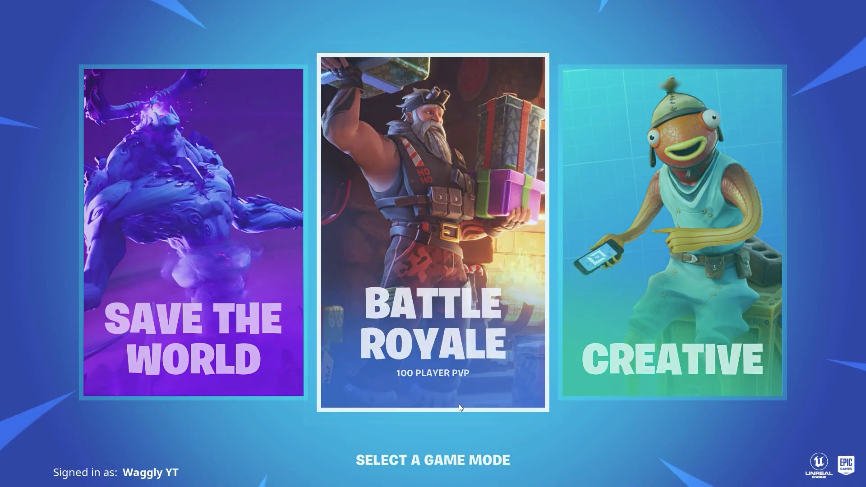
Enter Fortnite's Battle Royale mode and get past the NVIDIA Highlights and Accolades prompts.
{"action": "left_click", "coordinate": [459, 404]}
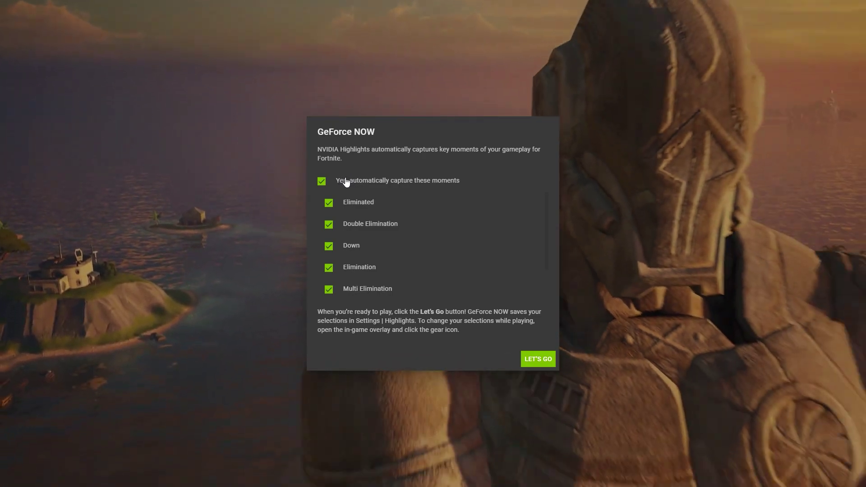
{"action": "left_click", "coordinate": [343, 181]}
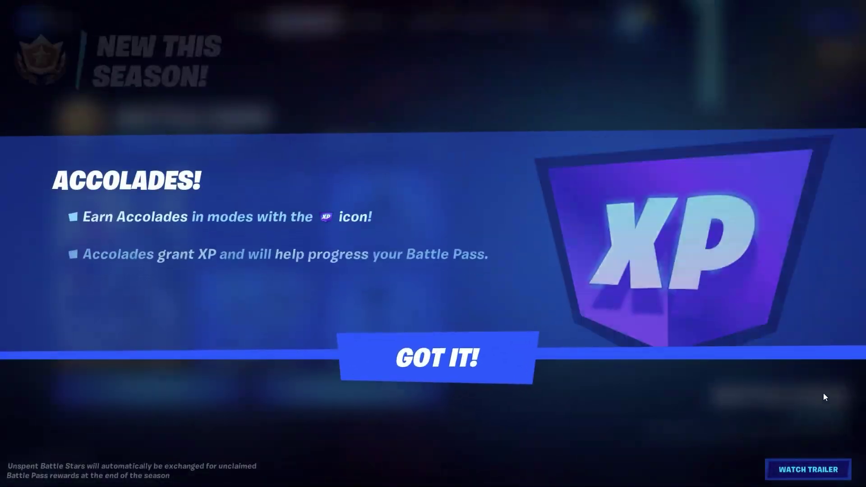
{"action": "left_click", "coordinate": [497, 355]}
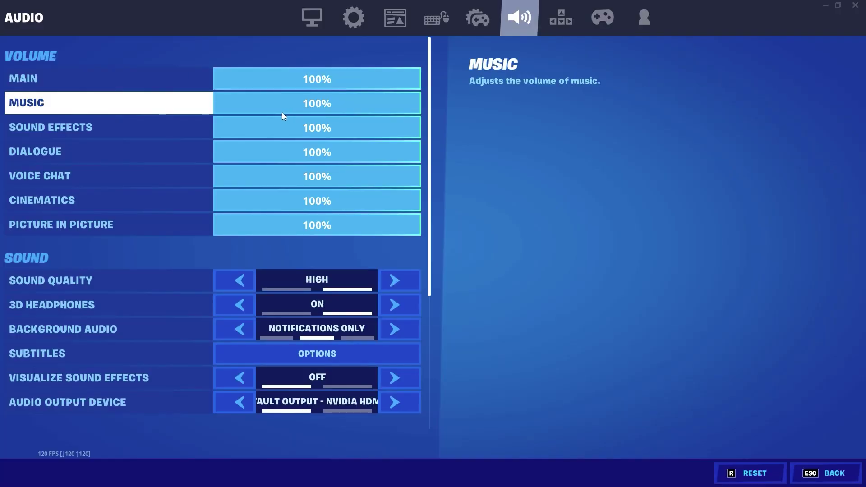
Turn Fortnite's music volume all the way down and return to the Play lobby.
{"action": "left_click_drag", "start_coordinate": [283, 116], "coordinate": [212, 104]}
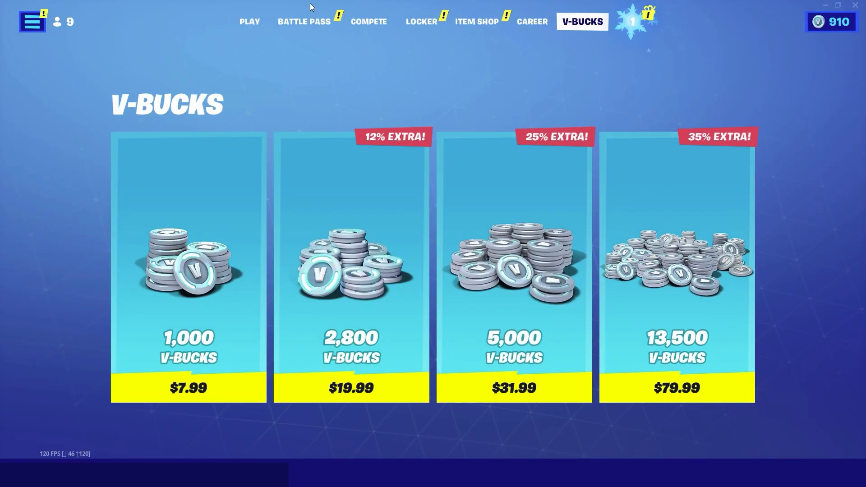
{"action": "left_click", "coordinate": [248, 23]}
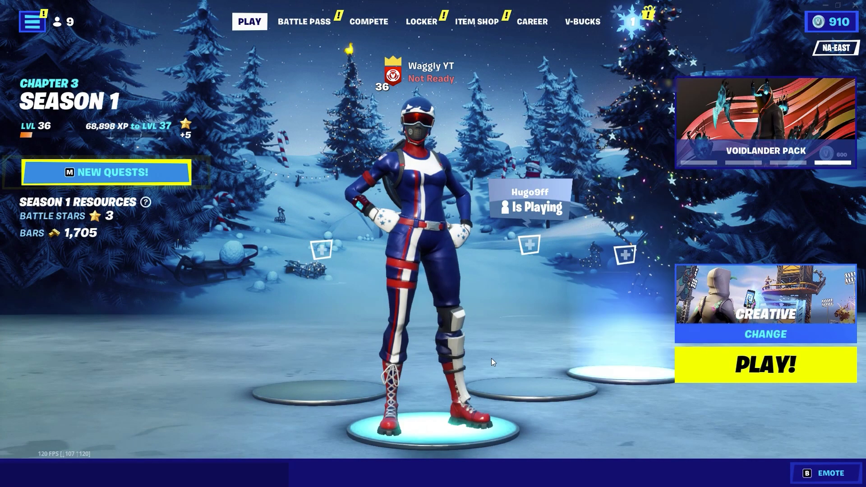
{"action": "left_click", "coordinate": [363, 21]}
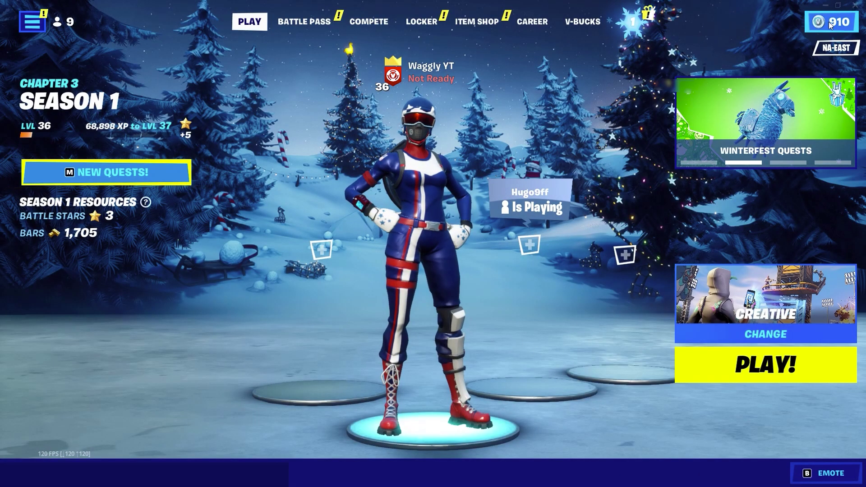
{"action": "left_click", "coordinate": [829, 22]}
Open Fortnite's video settings, set the frame rate limit to Unlimited and apply it.
{"action": "left_click", "coordinate": [58, 21]}
{"action": "left_click", "coordinate": [23, 410]}
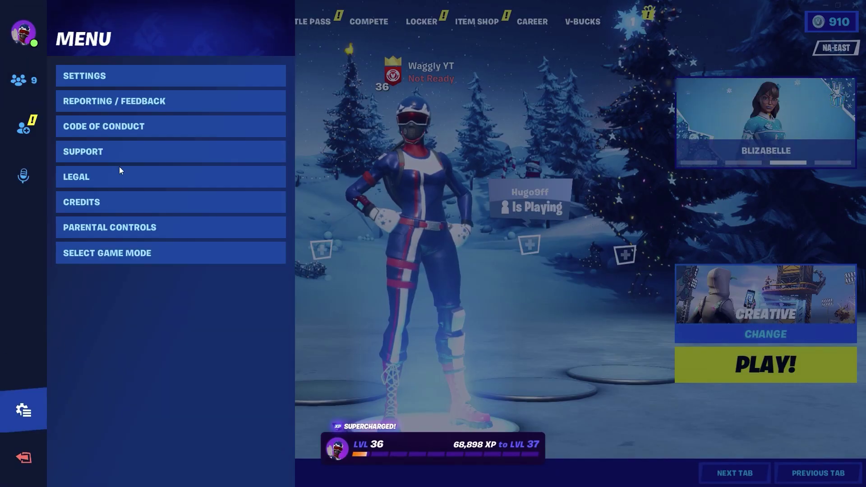
{"action": "left_click", "coordinate": [121, 77]}
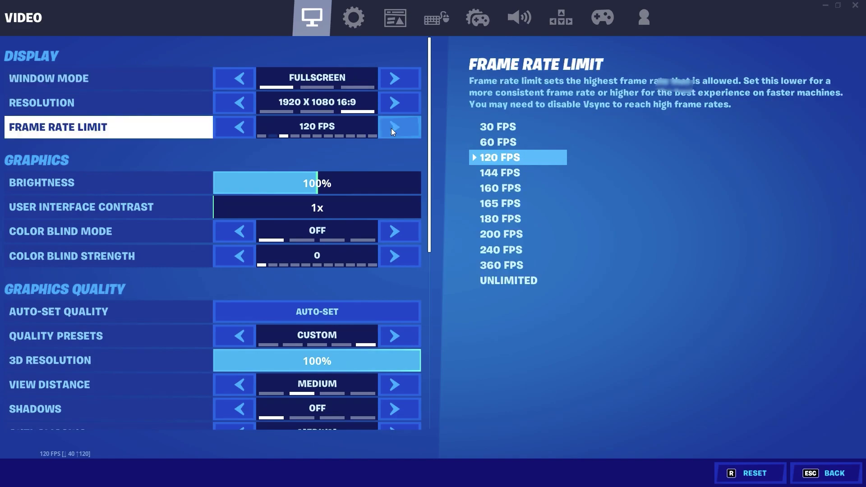
{"action": "left_click", "coordinate": [389, 129]}
{"action": "left_click", "coordinate": [389, 128]}
{"action": "left_click", "coordinate": [389, 128]}
{"action": "left_click", "coordinate": [389, 128]}
{"action": "left_click", "coordinate": [389, 128]}
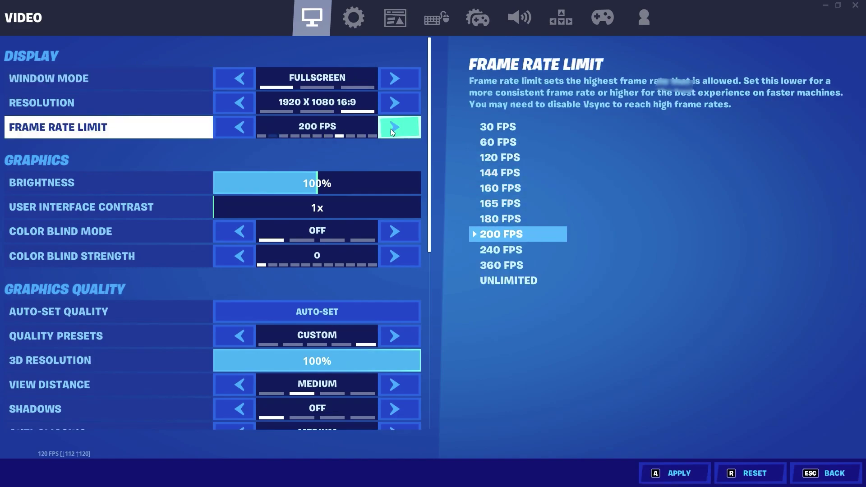
{"action": "left_click", "coordinate": [390, 128]}
{"action": "left_click", "coordinate": [391, 128]}
{"action": "left_click", "coordinate": [393, 129]}
{"action": "left_click", "coordinate": [676, 474]}
Set the graphics quality preset to Low and apply it.
{"action": "scroll", "coordinate": [315, 225], "scroll_direction": "down", "scroll_amount": 3}
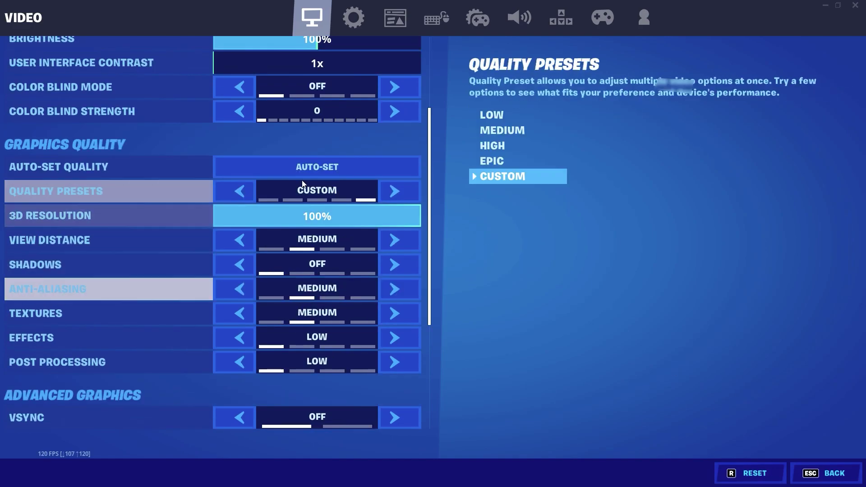
{"action": "left_click", "coordinate": [395, 191]}
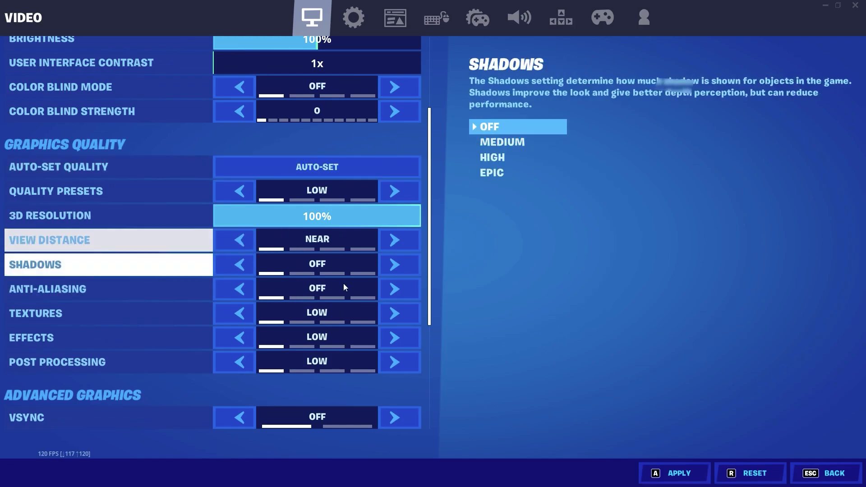
{"action": "left_click", "coordinate": [676, 474]}
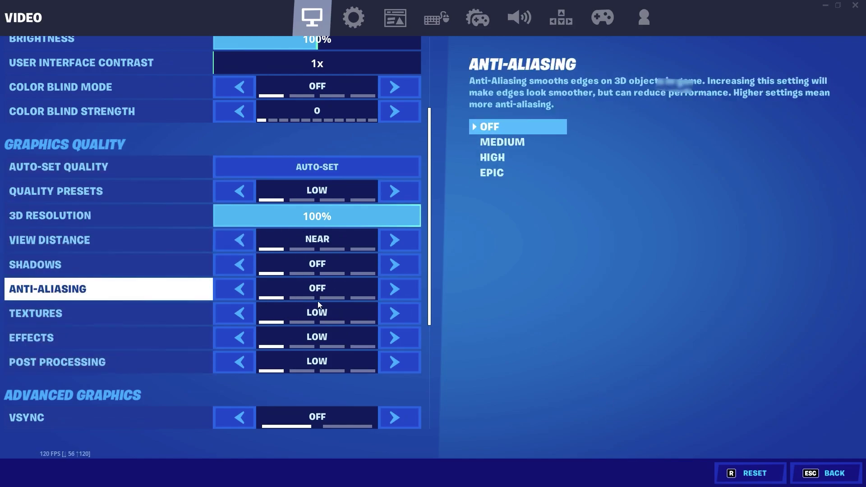
Set the rendering mode to Performance (Beta) in the advanced graphics settings and apply it.
{"action": "scroll", "coordinate": [295, 273], "scroll_direction": "down", "scroll_amount": 2}
{"action": "scroll", "coordinate": [293, 274], "scroll_direction": "down", "scroll_amount": 3}
{"action": "left_click", "coordinate": [239, 297]}
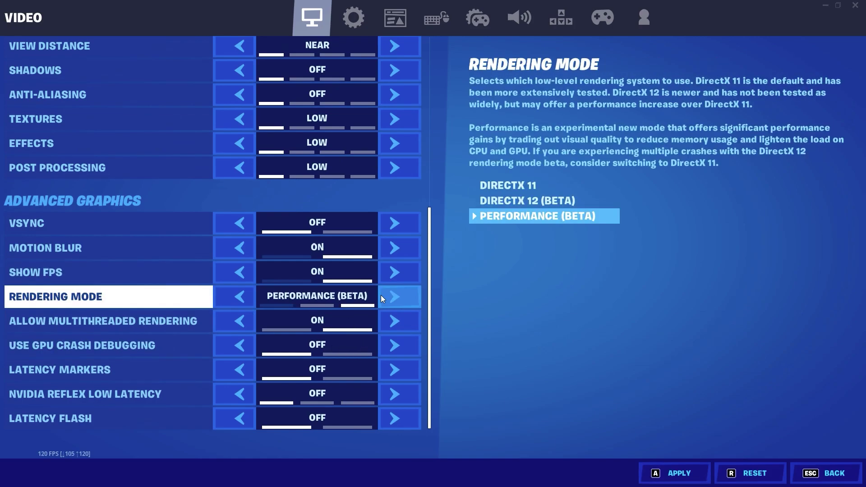
{"action": "left_click", "coordinate": [673, 474]}
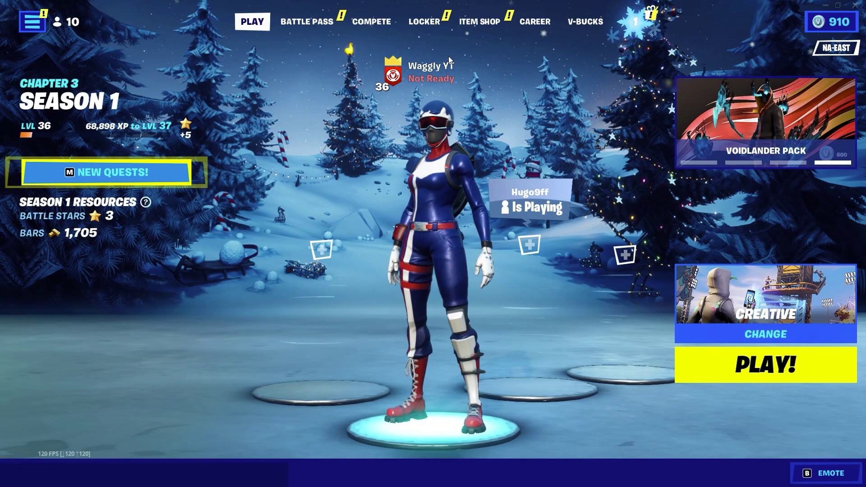
Reopen Fortnite's video settings and check the rendering mode, graphics quality and frame rate limit.
{"action": "left_click", "coordinate": [63, 21]}
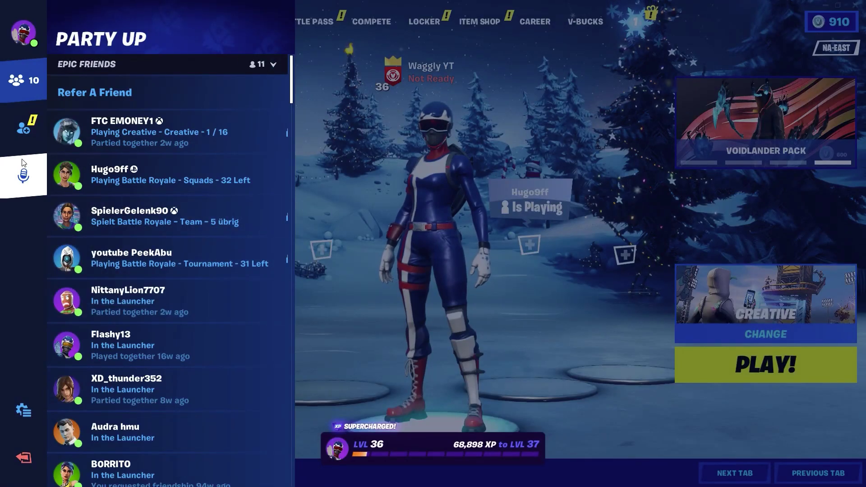
{"action": "left_click", "coordinate": [24, 410]}
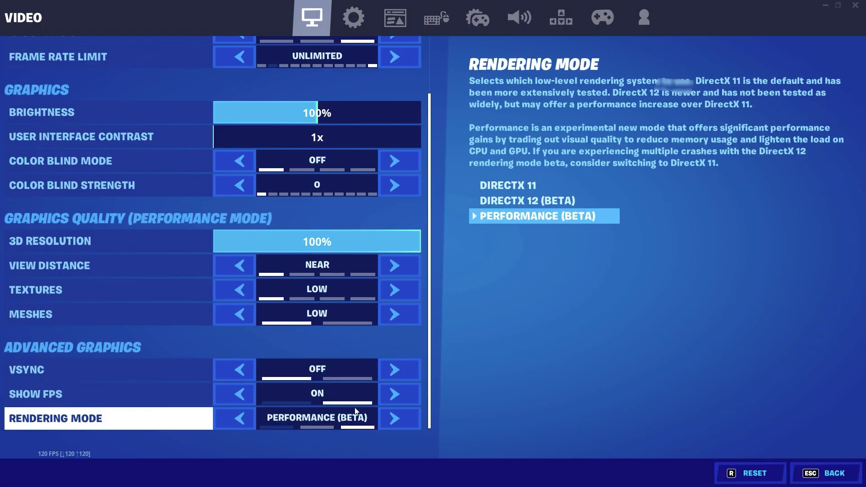
{"action": "scroll", "coordinate": [321, 253], "scroll_direction": "up", "scroll_amount": 3}
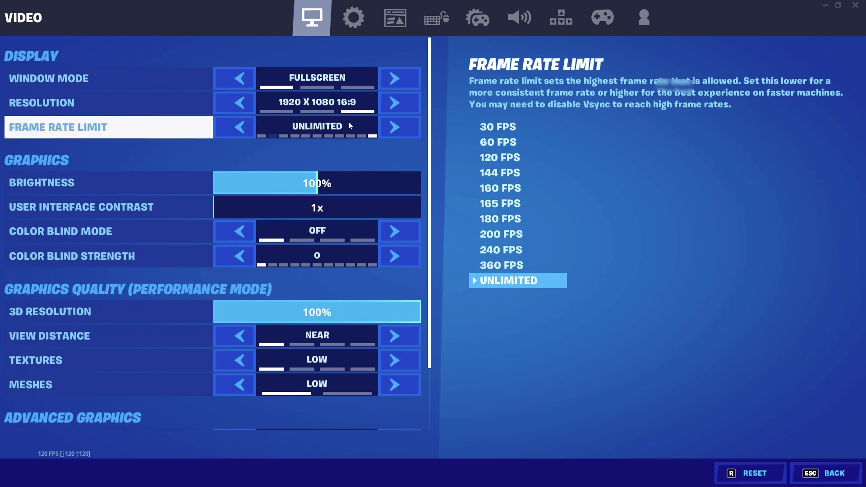
Leave the video settings and start Creative mode from the Fortnite lobby.
{"action": "scroll", "coordinate": [309, 314], "scroll_direction": "down", "scroll_amount": 2}
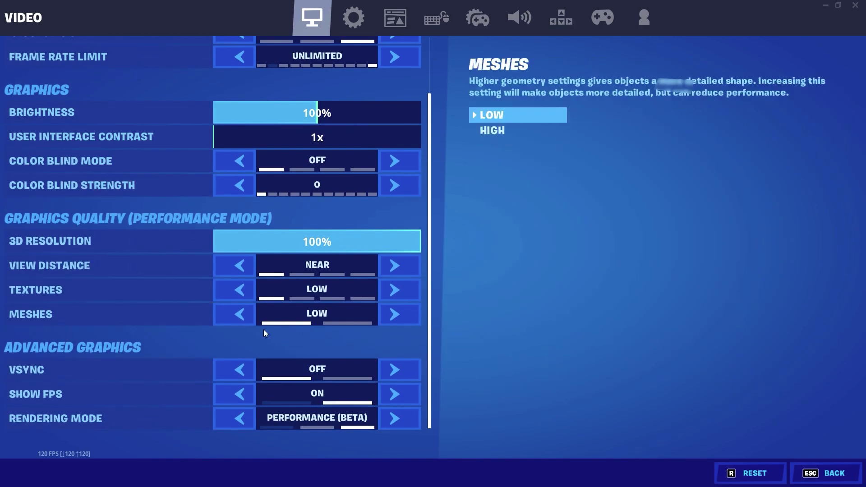
{"action": "left_click", "coordinate": [816, 477]}
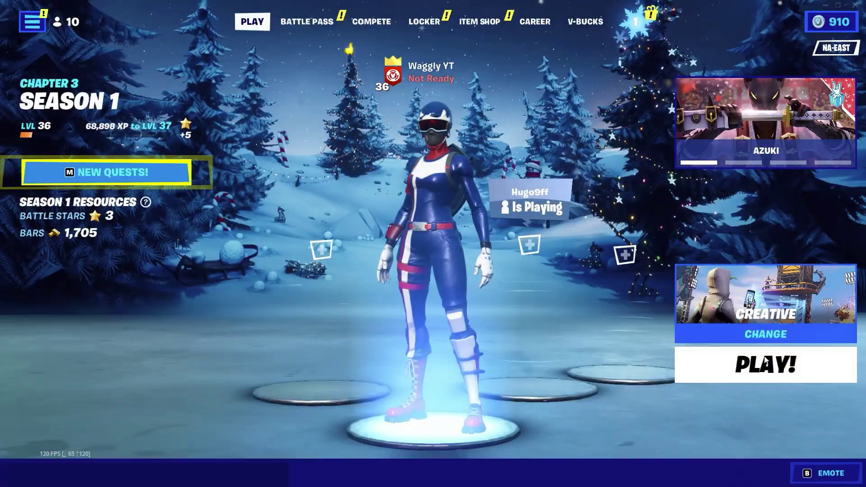
{"action": "left_click", "coordinate": [762, 353]}
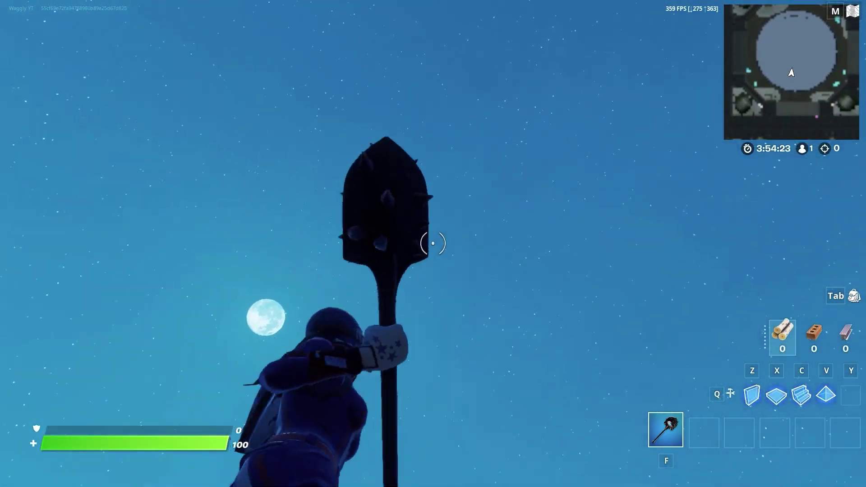
Run across the Creative hub into the Free Build portal beside the snowman.
{"action": "key", "text": "w"}
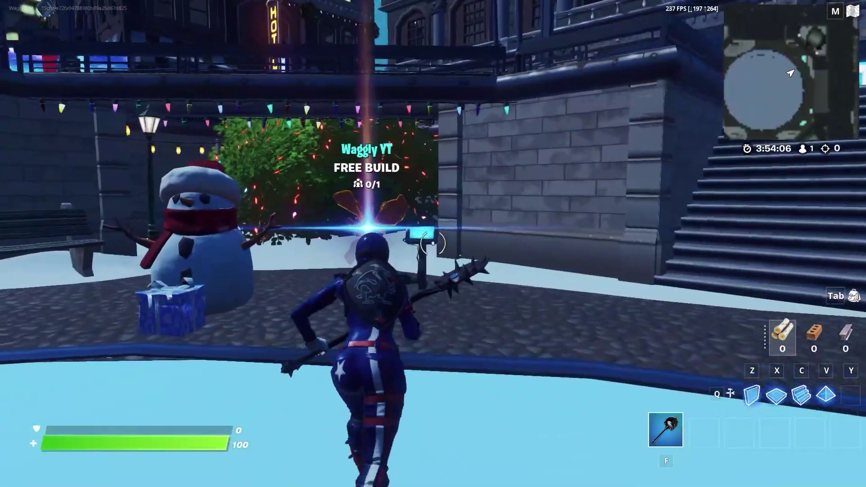
{"action": "key", "text": "w"}
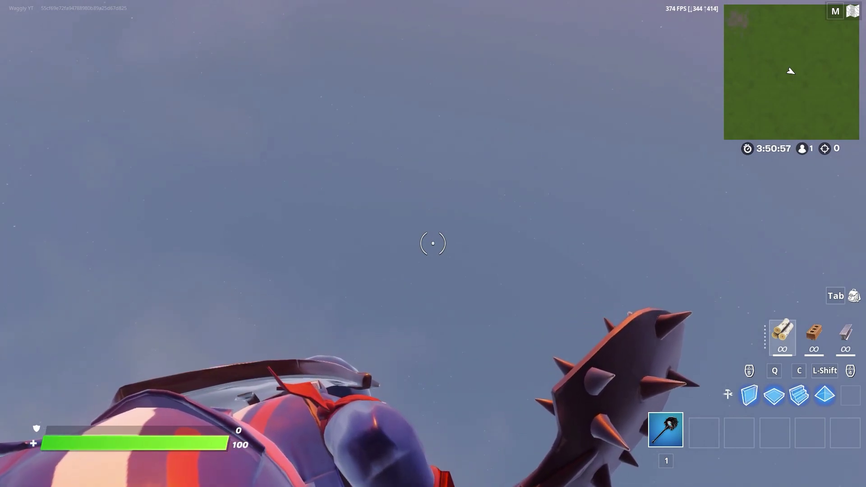
Build a run of wooden stairs and a floor piece on the open grass field, and continue running across the field.
{"action": "key", "text": "F1"}
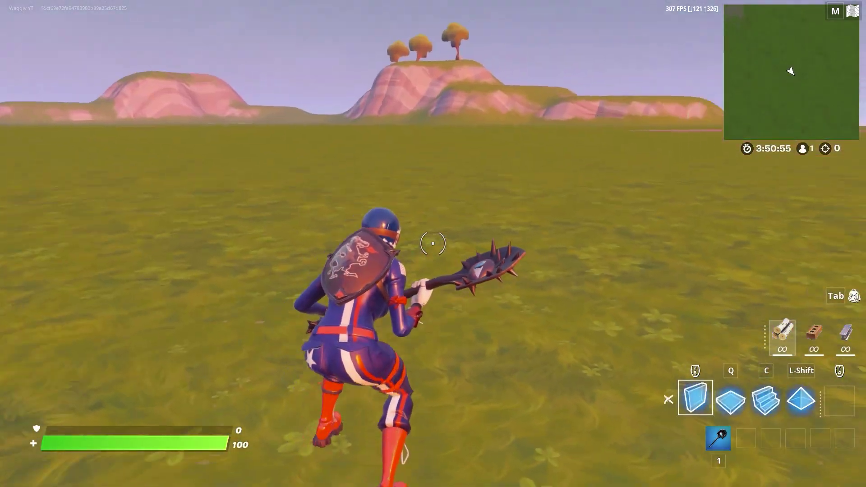
{"action": "key", "text": "c"}
{"action": "left_click", "coordinate": [433, 243]}
{"action": "left_click", "coordinate": [434, 244]}
{"action": "key", "text": "c"}
{"action": "left_click", "coordinate": [433, 244]}
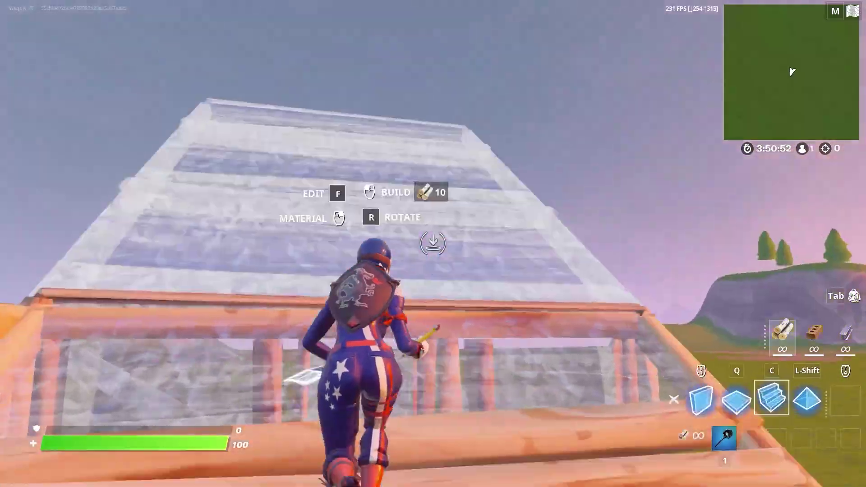
{"action": "left_click", "coordinate": [433, 244]}
{"action": "key", "text": "c"}
{"action": "left_click", "coordinate": [433, 244]}
{"action": "key", "text": "q"}
{"action": "left_click", "coordinate": [433, 244]}
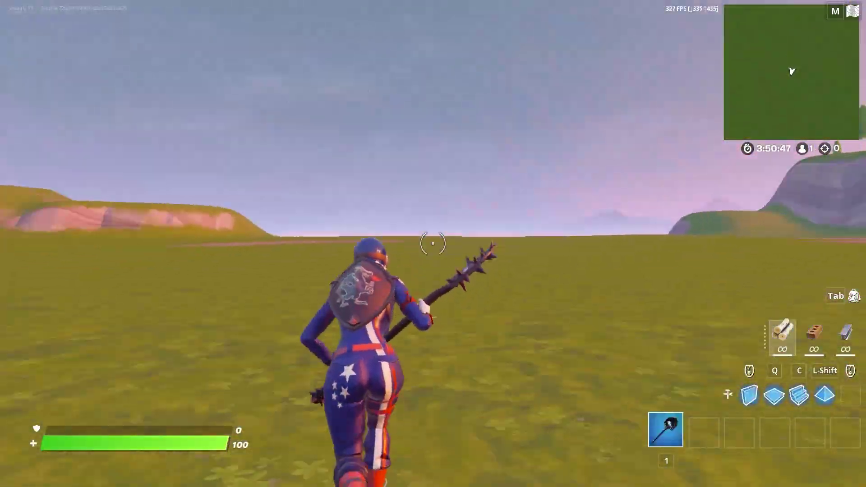
{"action": "key", "text": "w"}
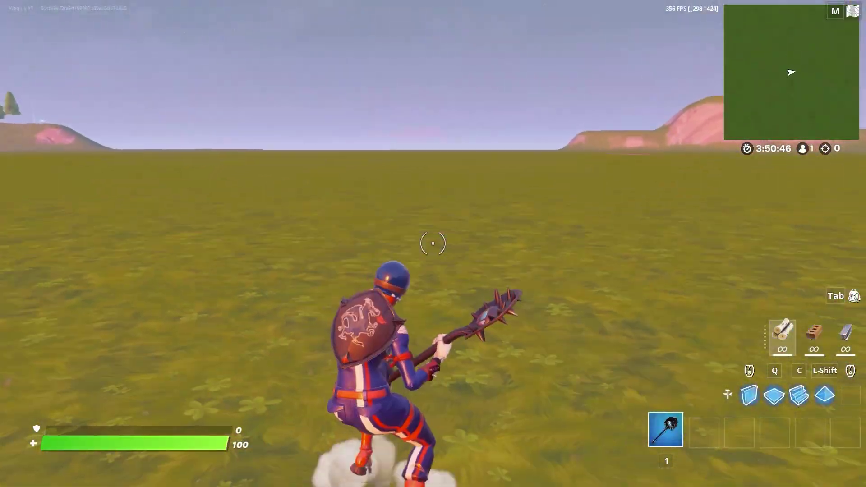